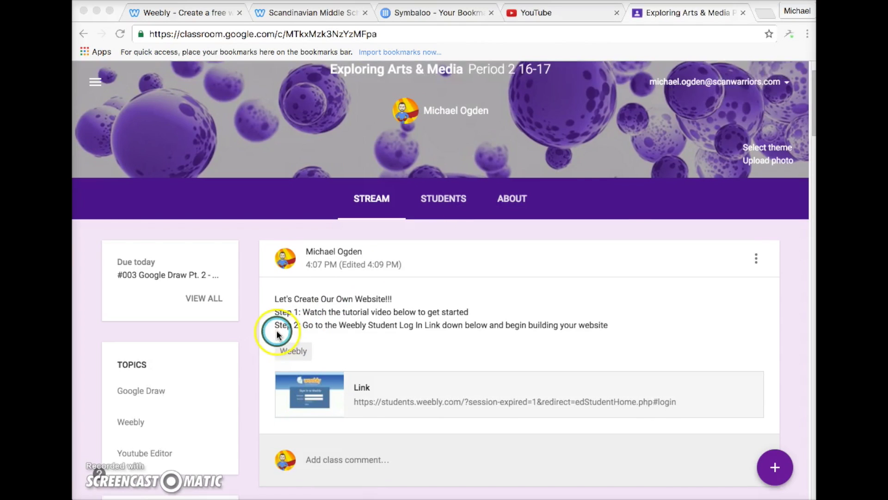
Step: Scroll to the 'Let's Create Our Own Website!!!' post and open its Weebly login link in a new tab
scroll(296, 331, "down", 1)
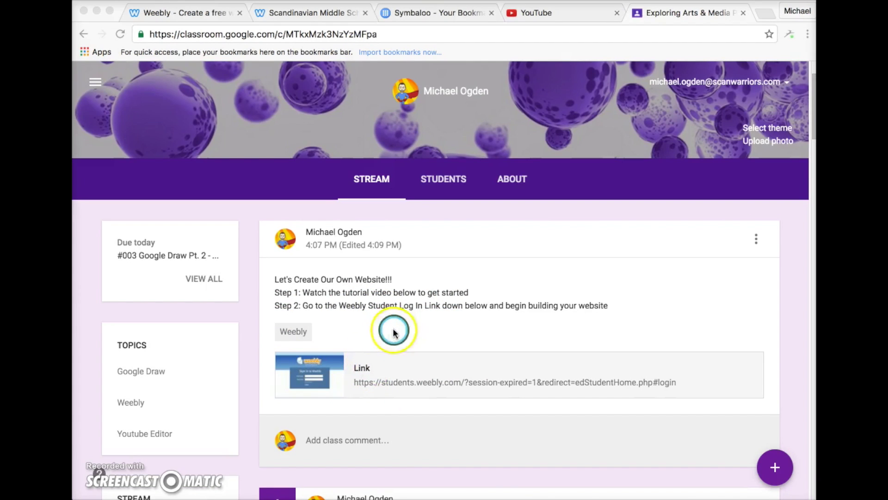
left_click(364, 372)
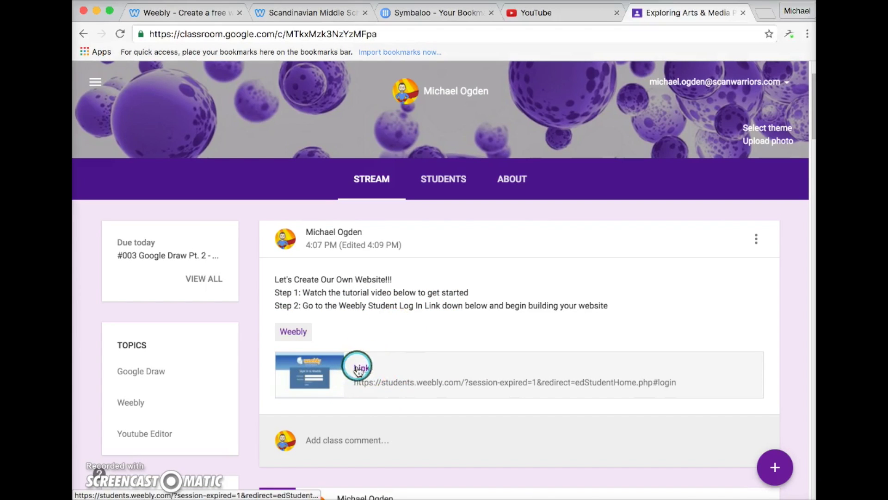
left_click(359, 370)
left_click(465, 273)
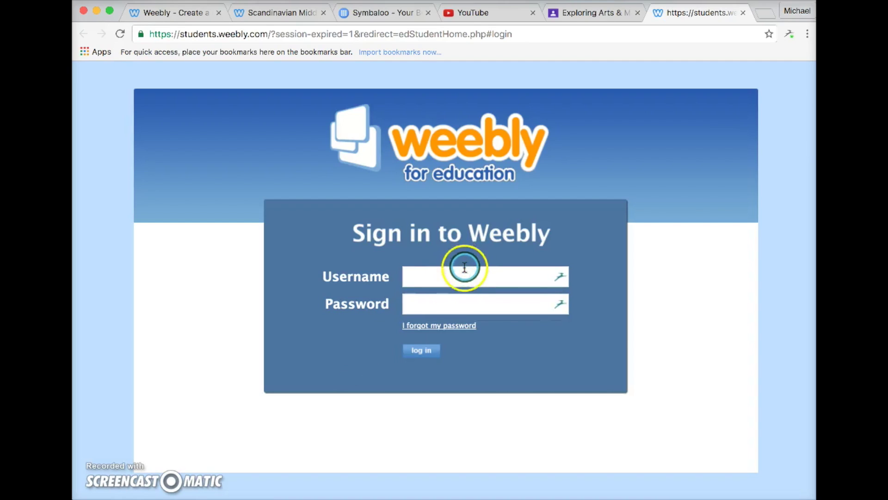
type("michael.ogden")
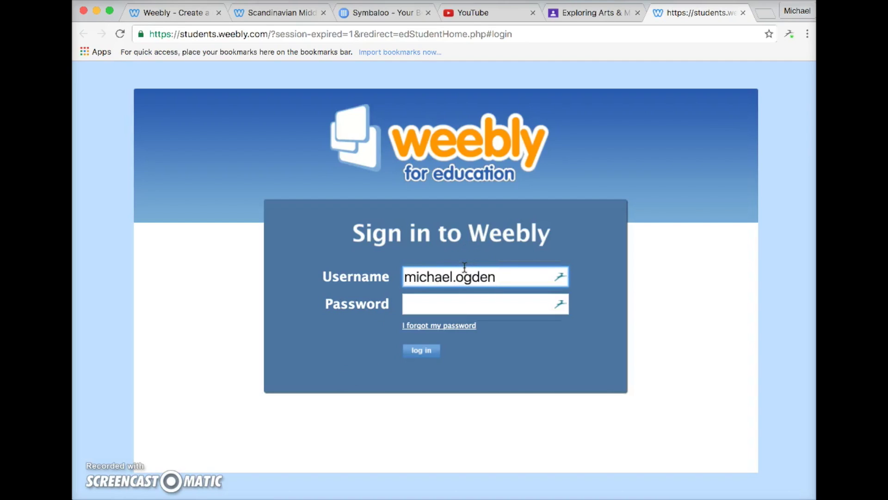
key("Tab")
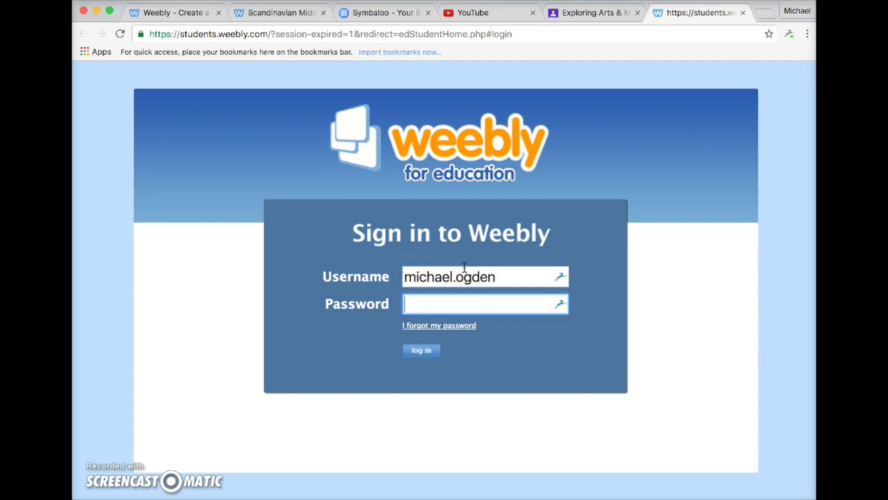
left_click(621, 326)
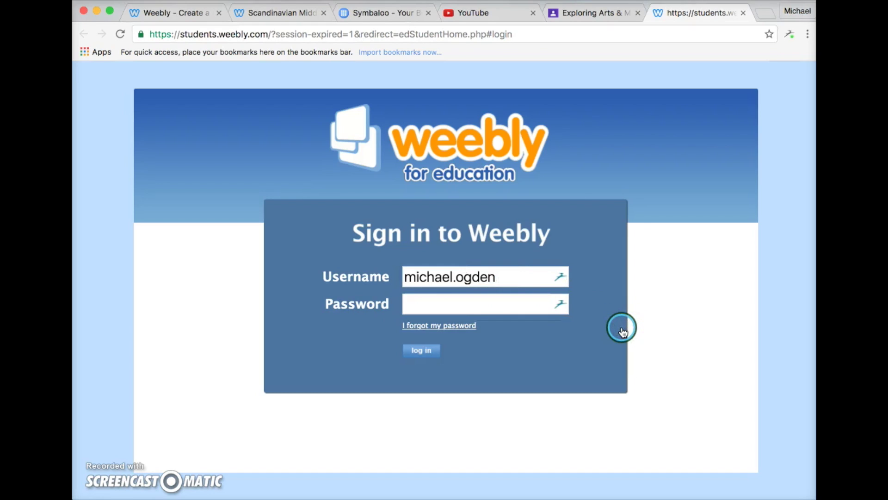
left_click(517, 278)
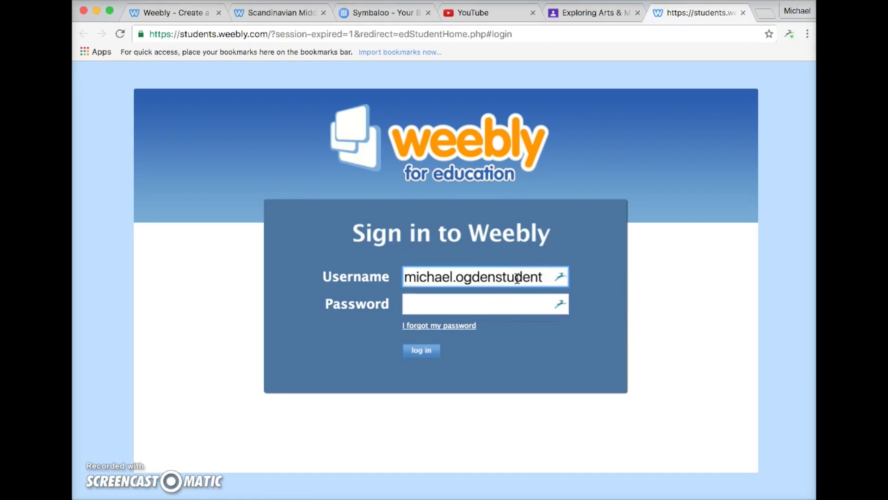
key("Tab")
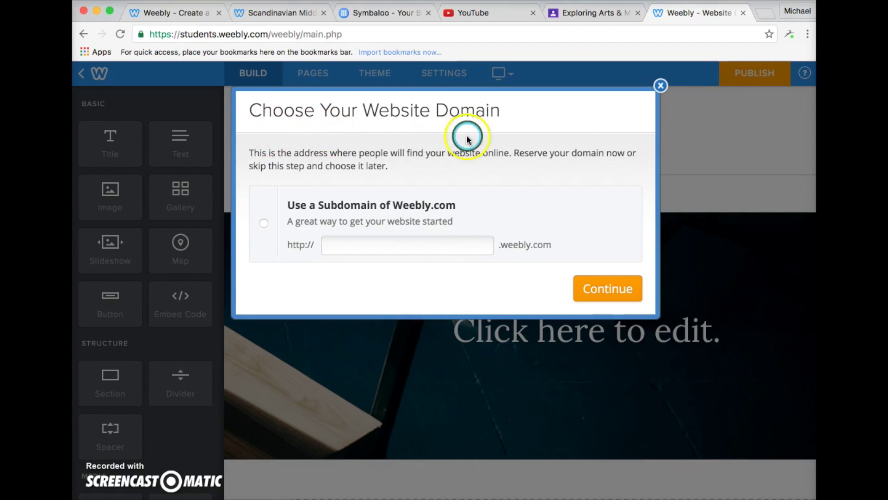
Step: Choose 'Use a Subdomain of Weebly.com', enter an available name, and continue to the editor
left_click(264, 224)
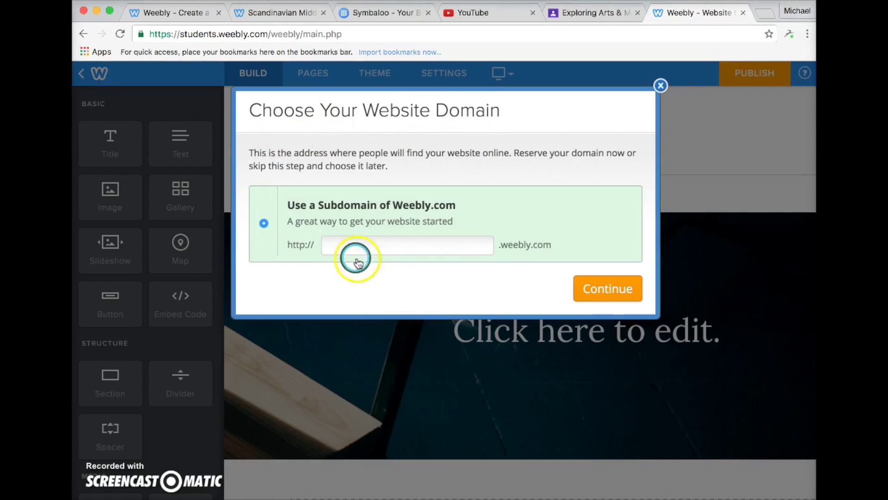
left_click(370, 244)
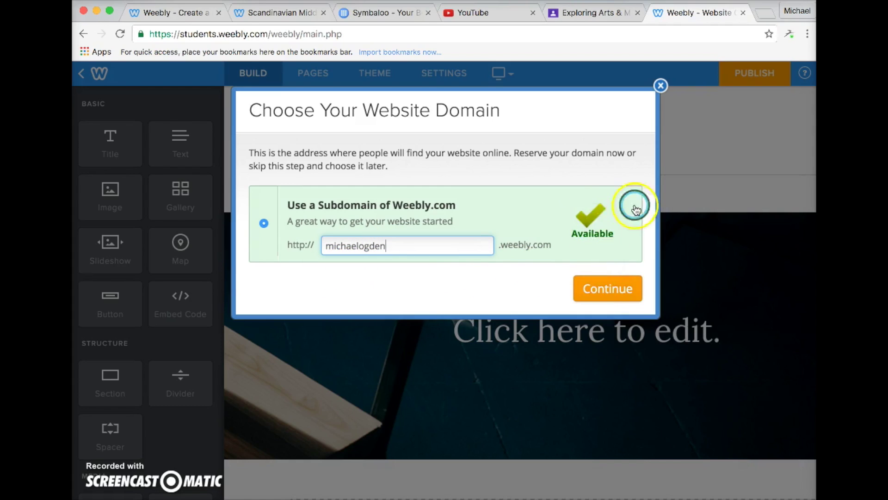
left_click(593, 296)
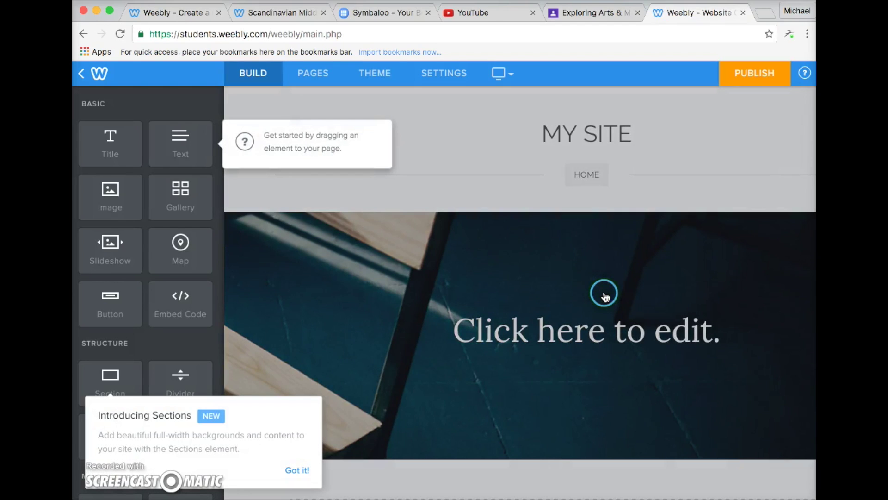
Step: Dismiss the getting-started tips and add a standard page named Projects
left_click(329, 144)
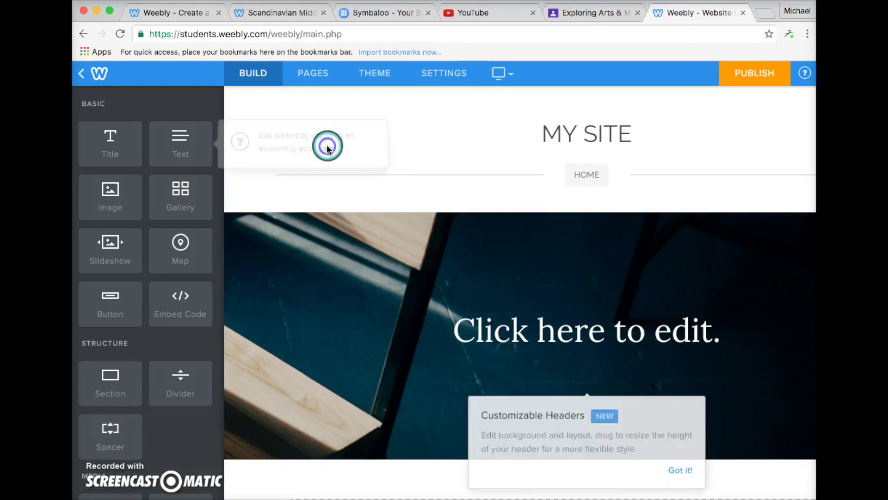
left_click(569, 421)
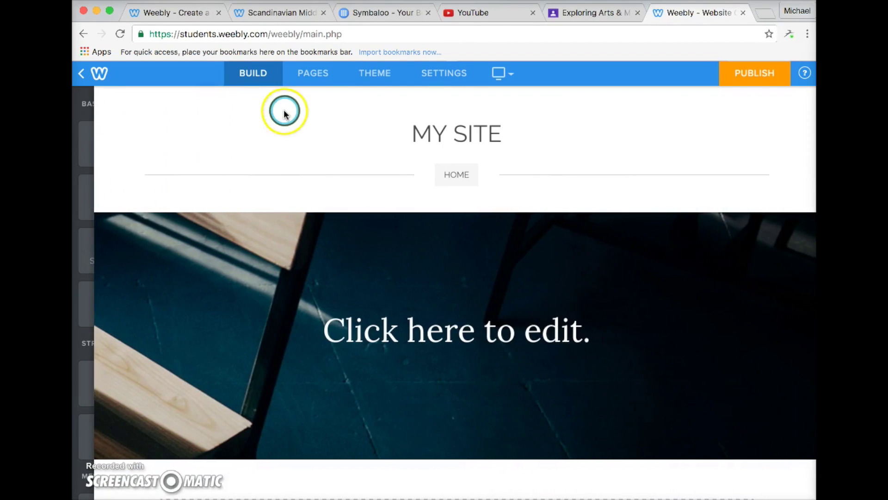
left_click(314, 73)
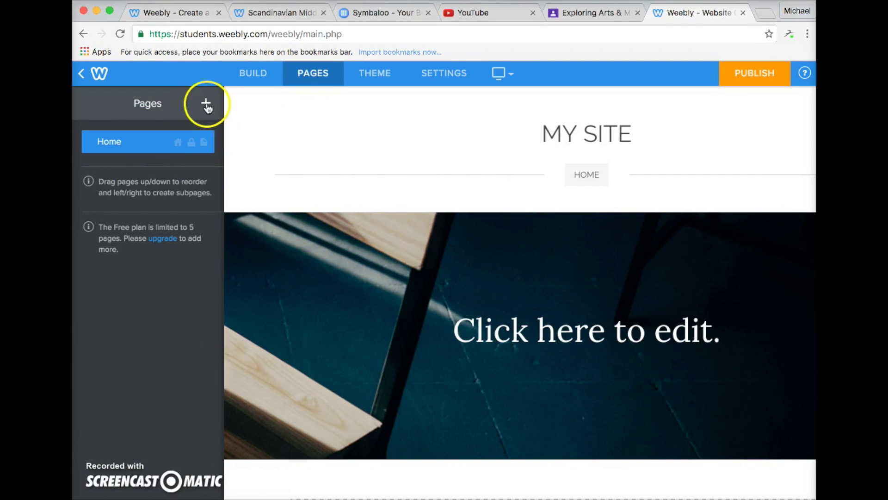
left_click(206, 104)
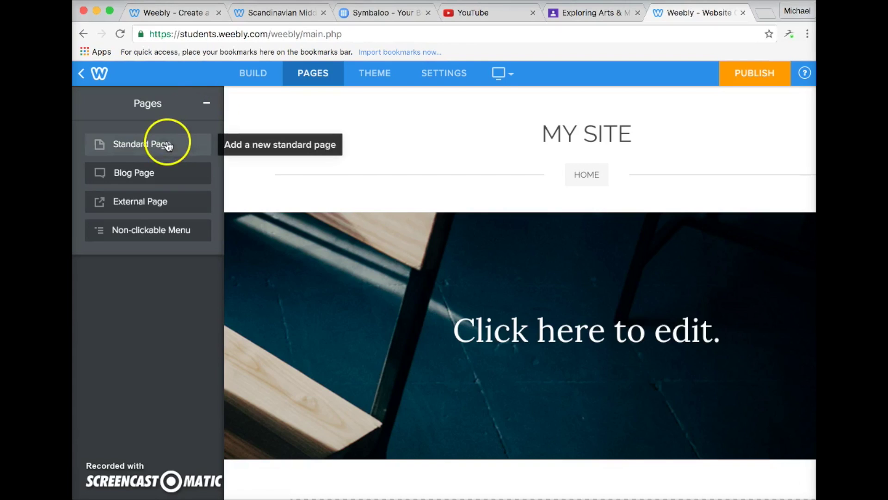
left_click(168, 146)
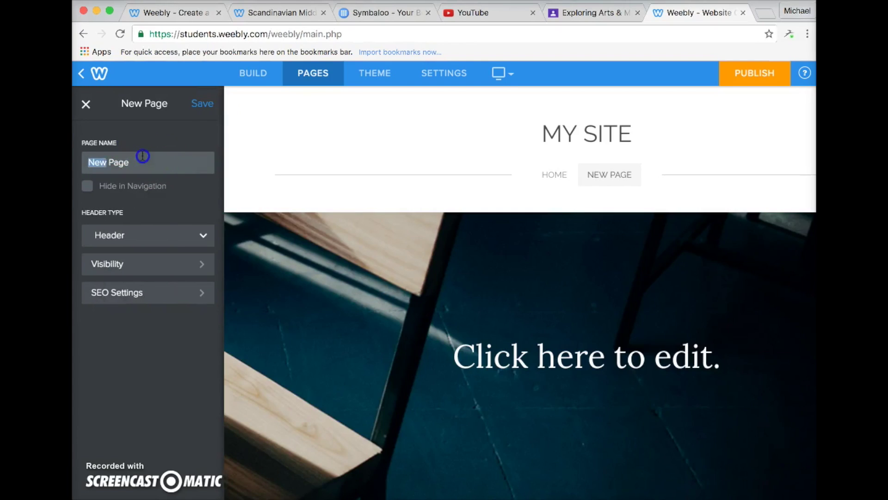
type("Projects")
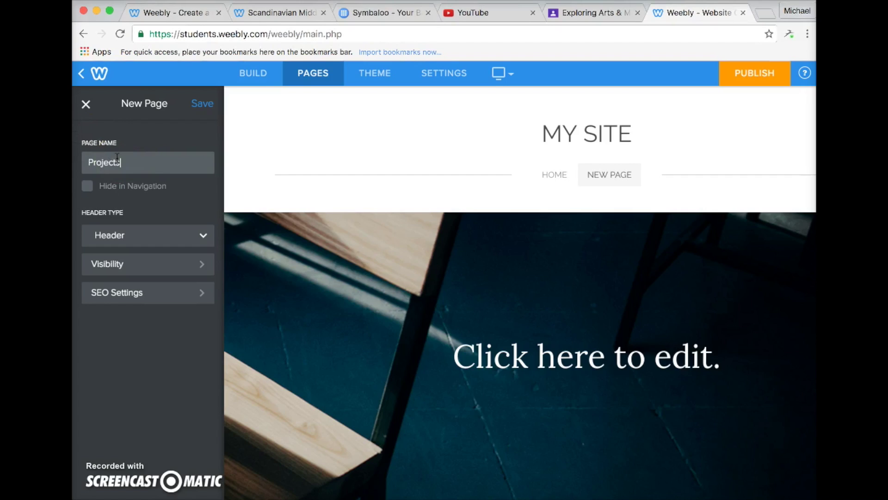
left_click(201, 104)
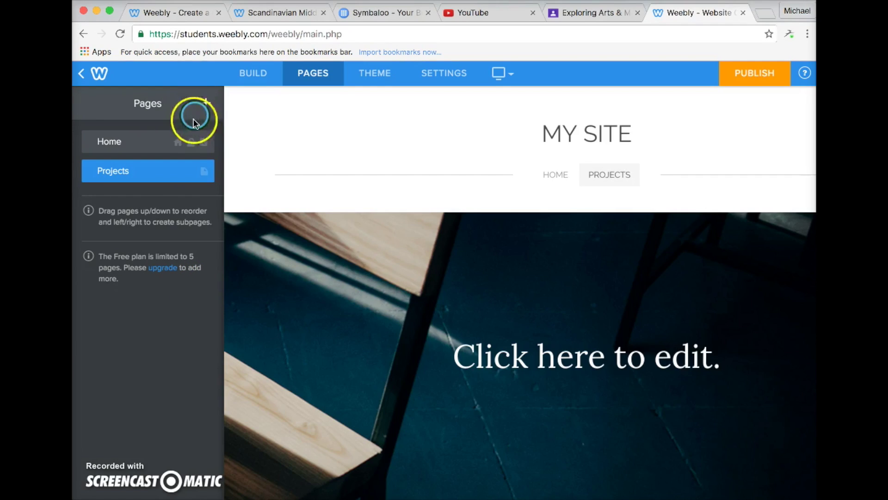
Step: Add a blog page and rename it Mike's BLOG
left_click(205, 111)
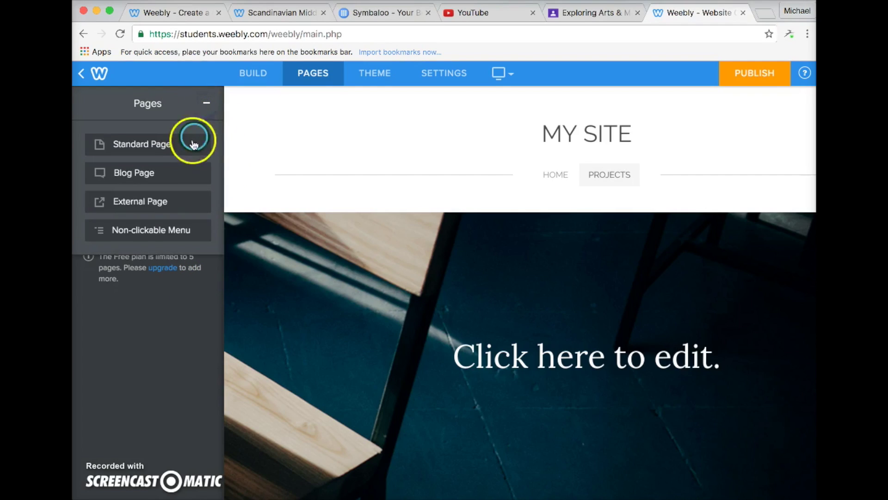
left_click(186, 173)
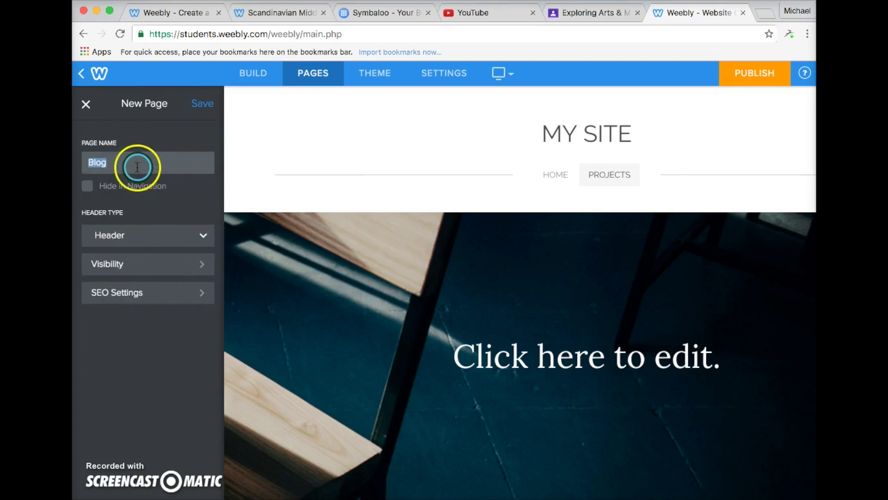
key("BackSpace")
type("Mike's BLOC")
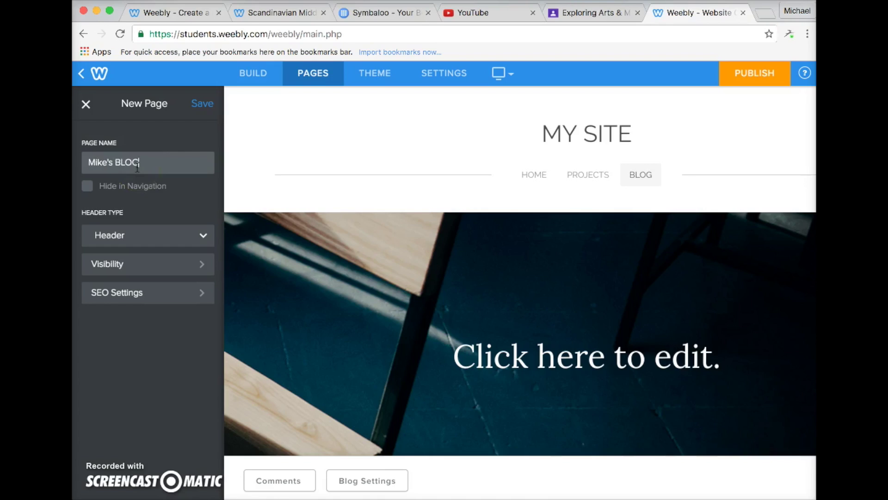
left_click(206, 163)
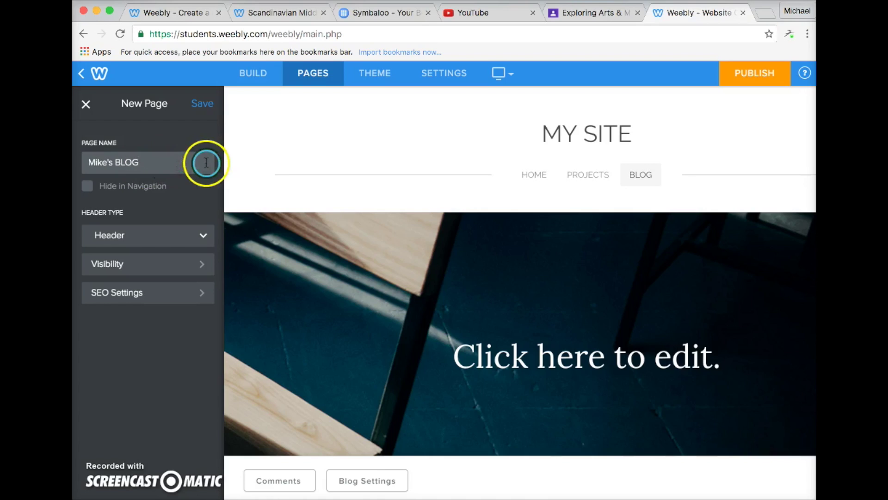
left_click(208, 103)
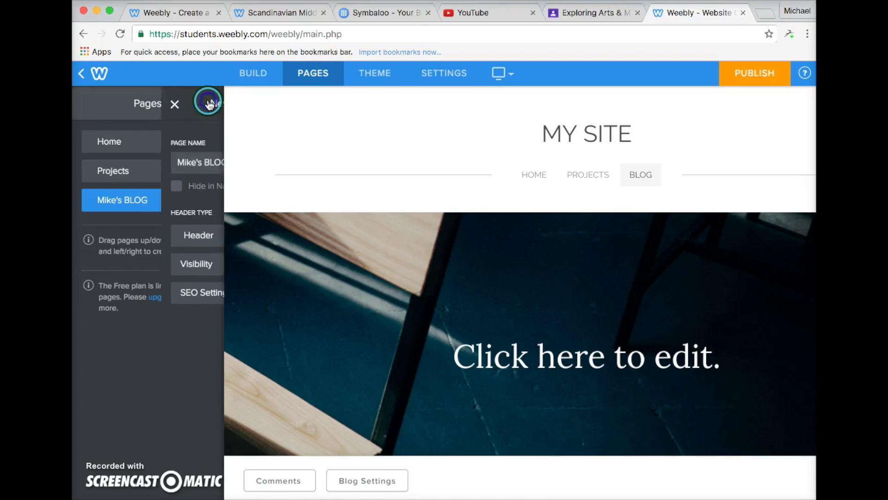
Step: Delete the existing blog page from its page settings
left_click(192, 207)
left_click(154, 208)
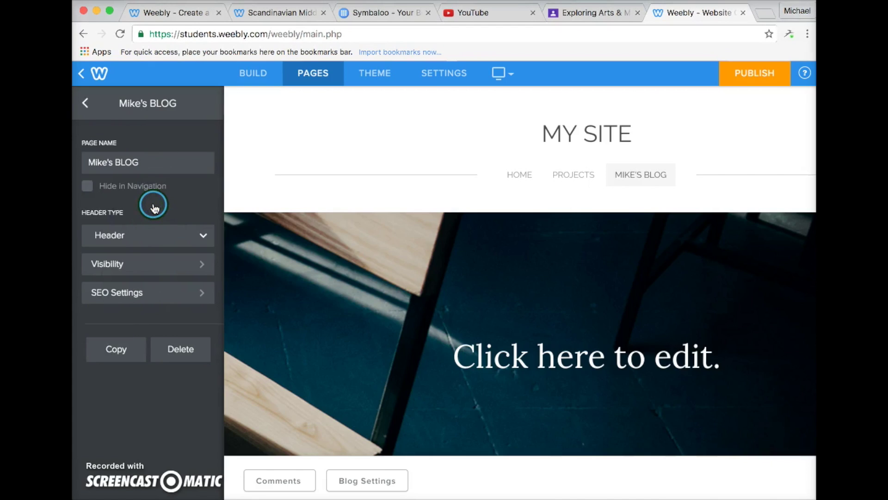
left_click(181, 343)
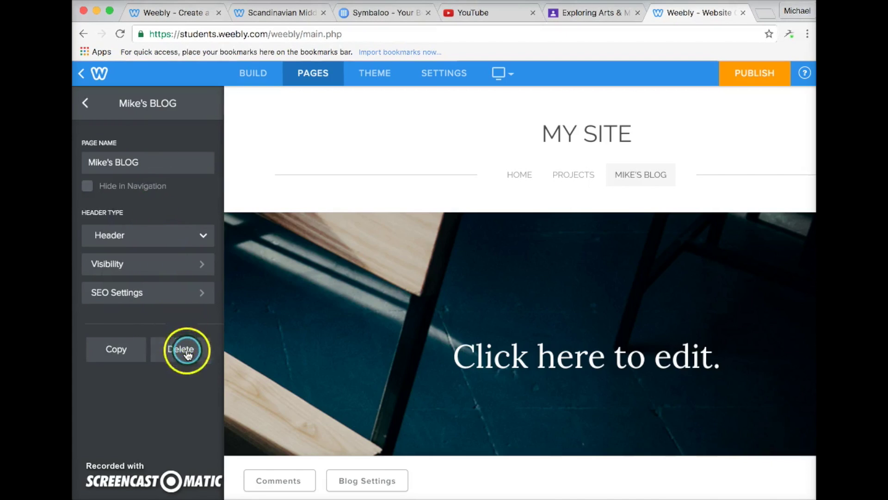
left_click(495, 310)
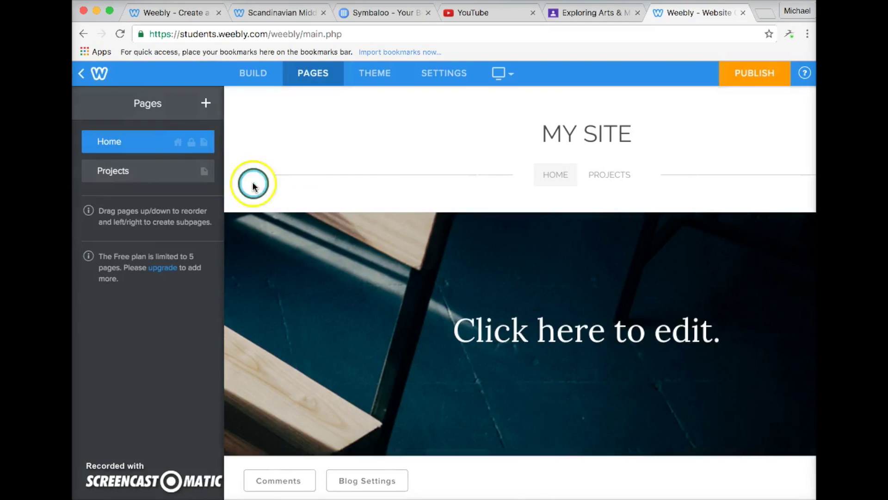
Step: Re-add a blog page named Mike's BLOG, then add another standard page
left_click(207, 101)
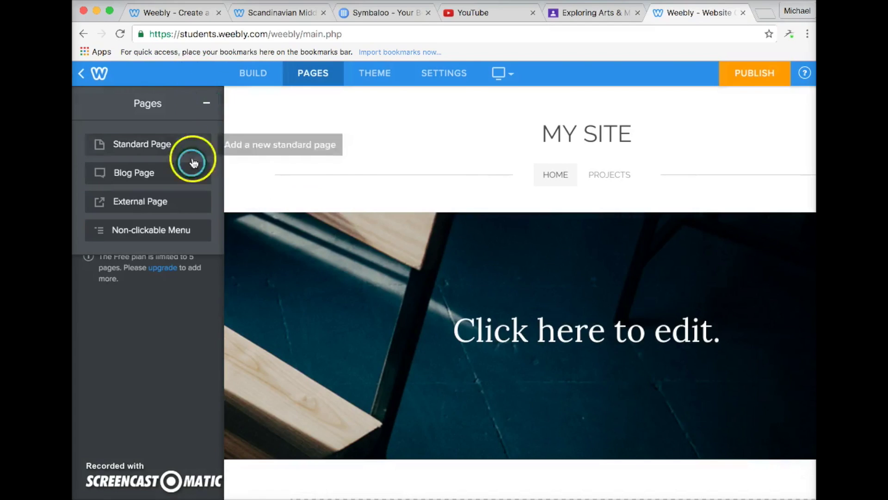
left_click(175, 174)
type("Mik")
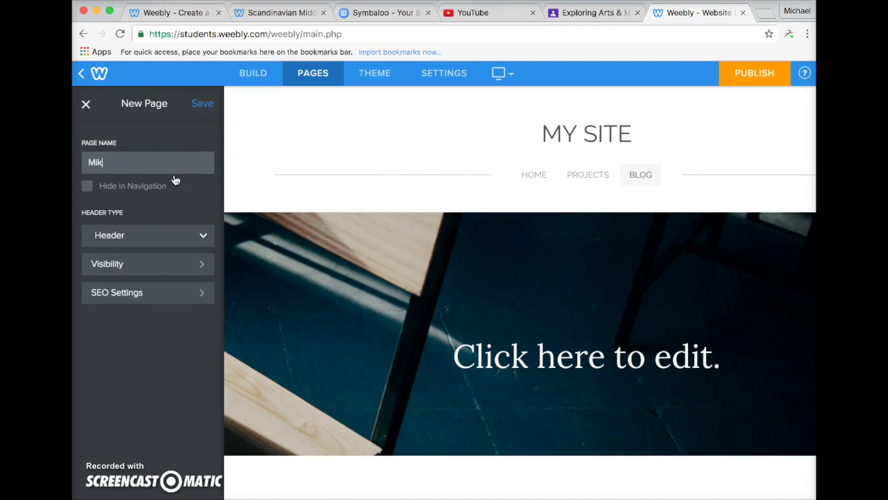
type("e;s")
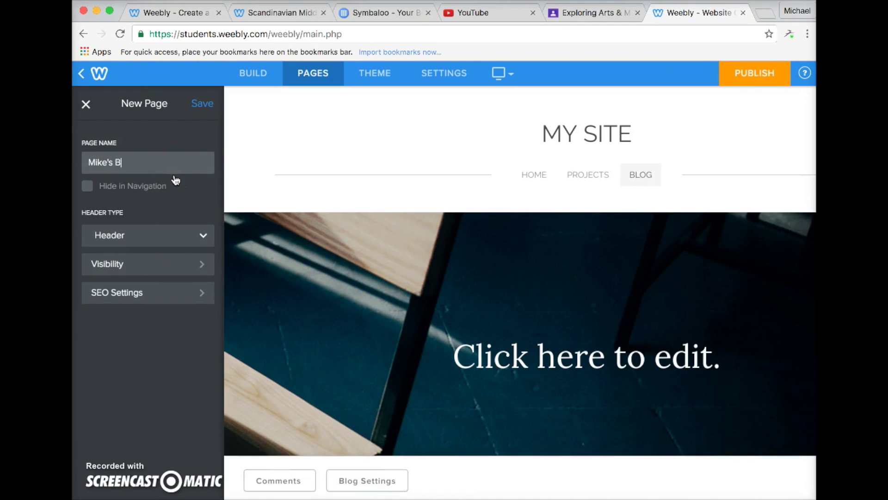
left_click(204, 103)
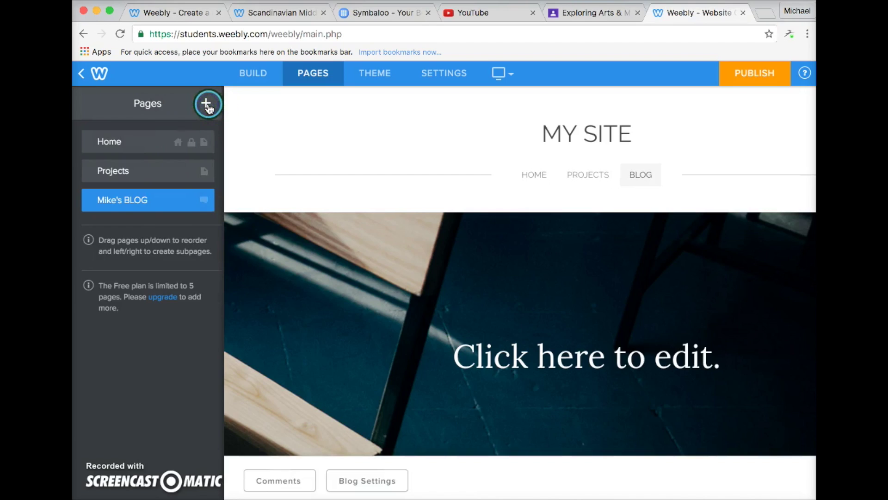
left_click(206, 102)
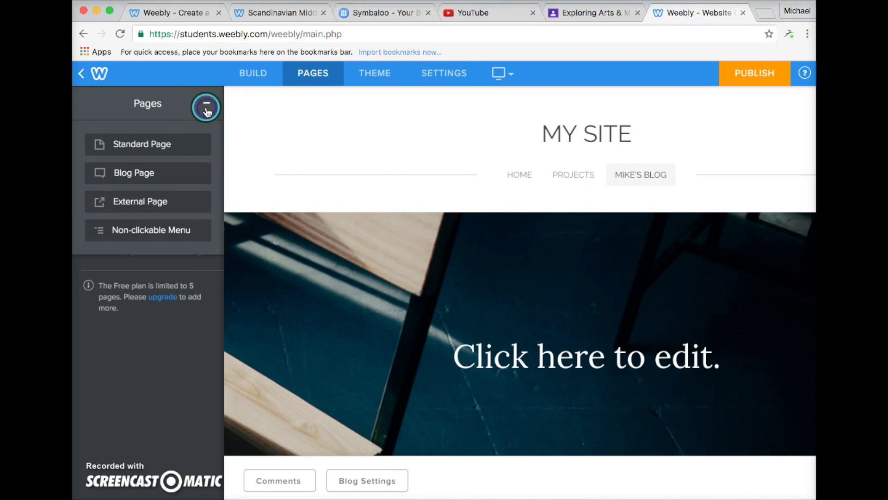
left_click(193, 146)
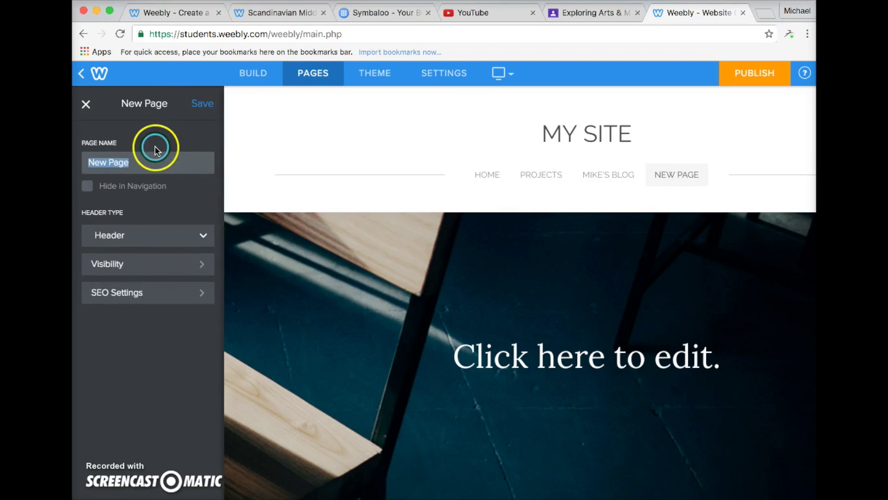
Step: Save the new page as Links and add a standard page named About Me
left_click(208, 105)
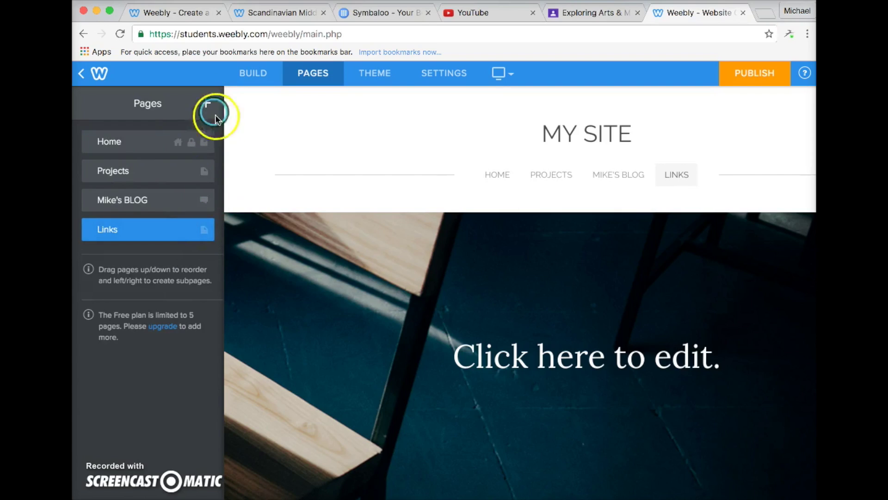
left_click(207, 103)
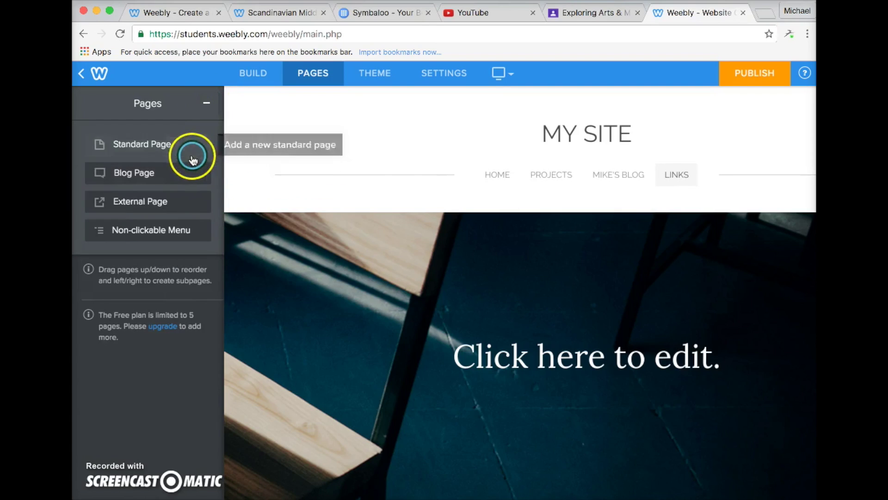
left_click(192, 151)
type("About Me")
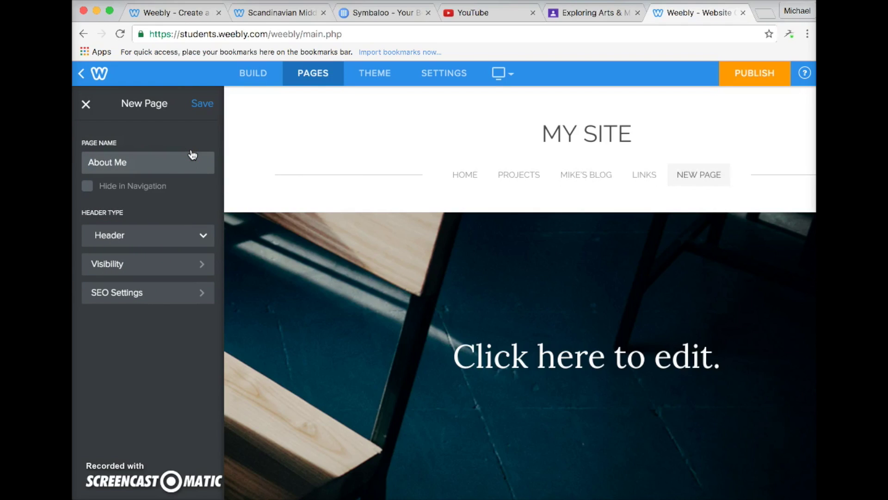
left_click(205, 103)
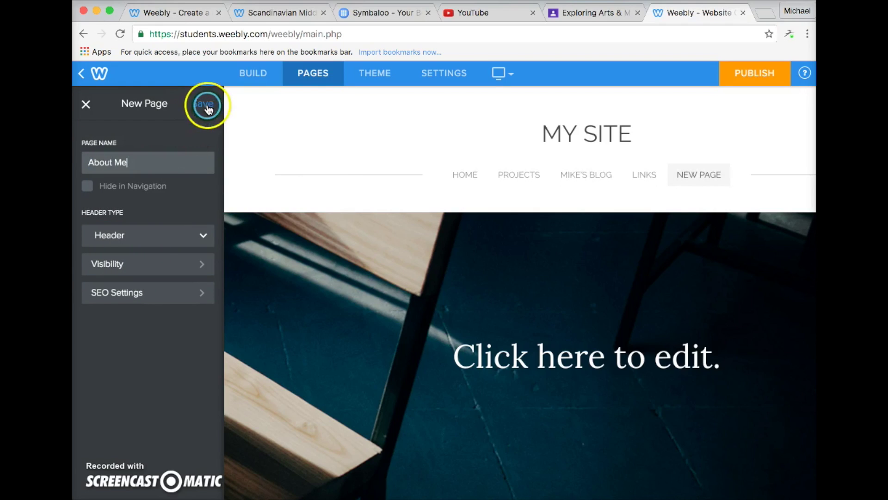
left_click(429, 148)
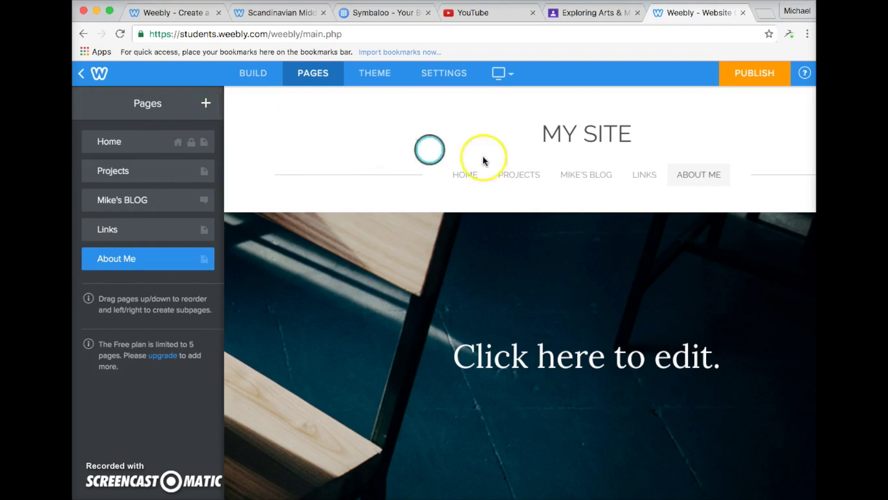
Step: Preview Home, Projects, Mike's BLOG, Links and About Me, then return to Home
left_click(332, 135)
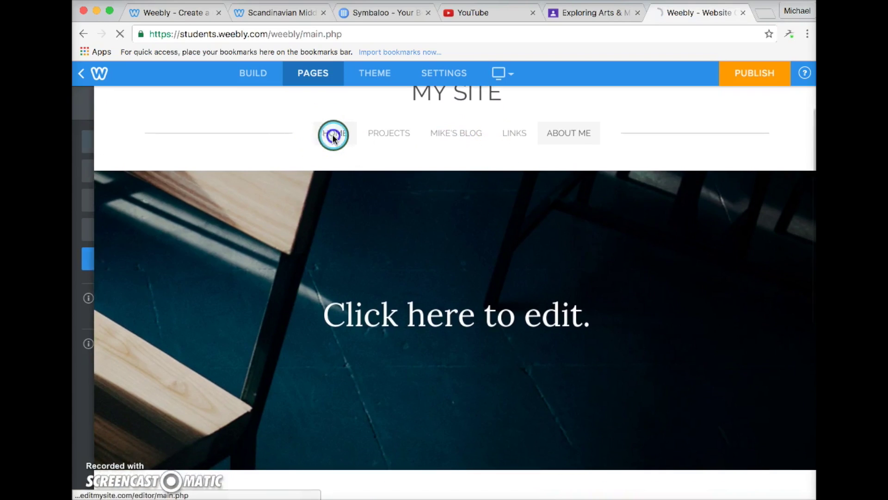
left_click(391, 138)
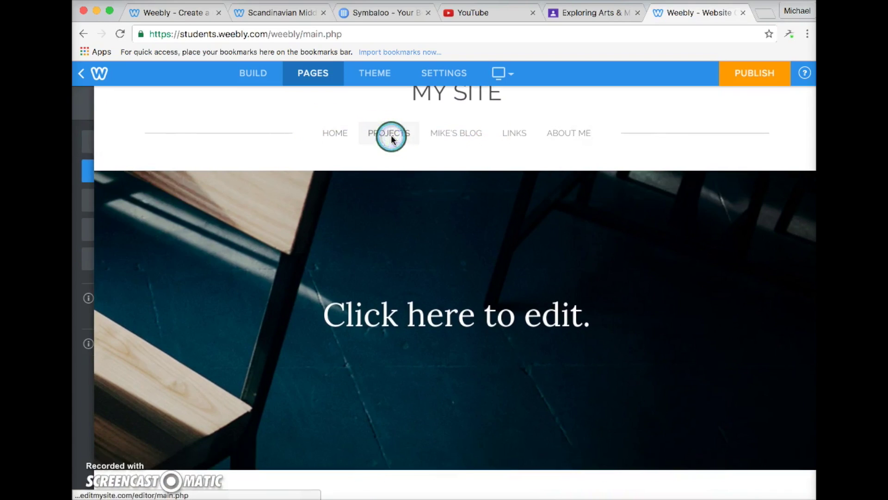
left_click(455, 136)
left_click(515, 140)
left_click(570, 135)
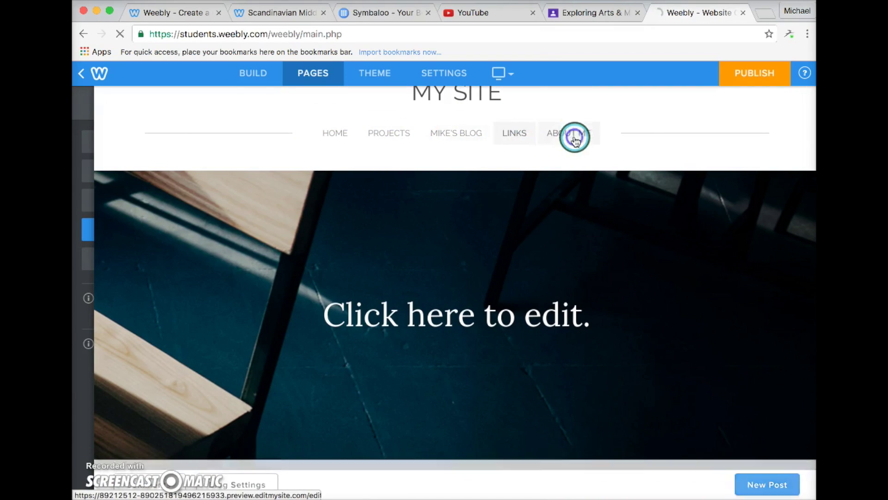
left_click(341, 134)
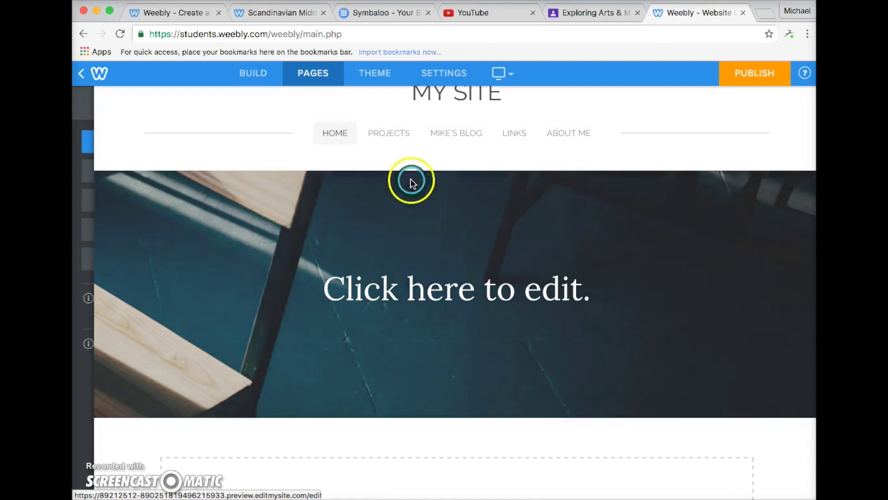
left_click(435, 313)
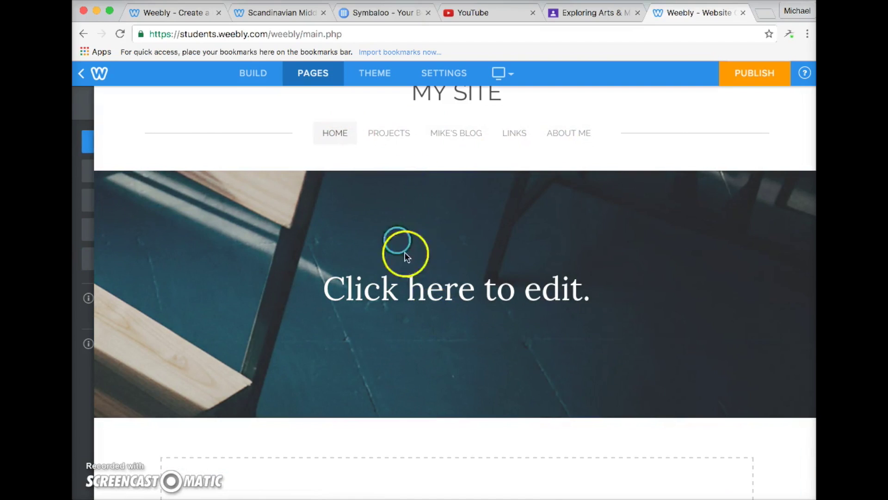
left_click(391, 134)
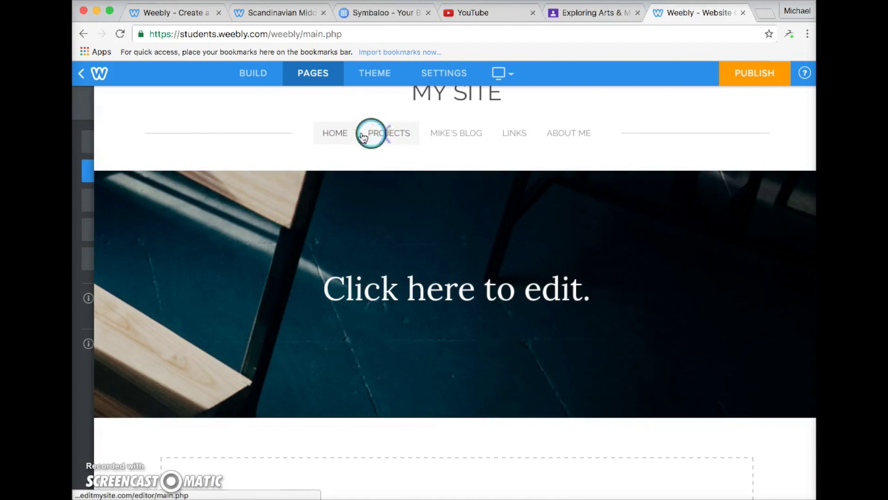
left_click(322, 134)
left_click(403, 194)
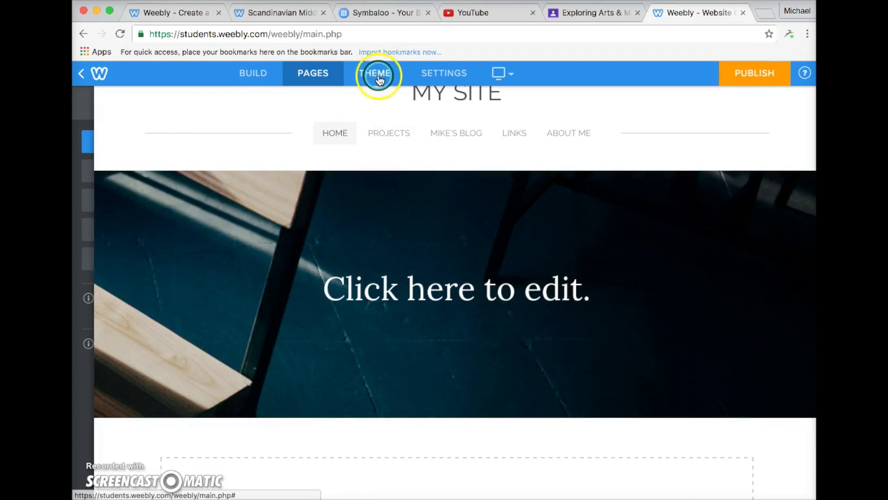
left_click(378, 76)
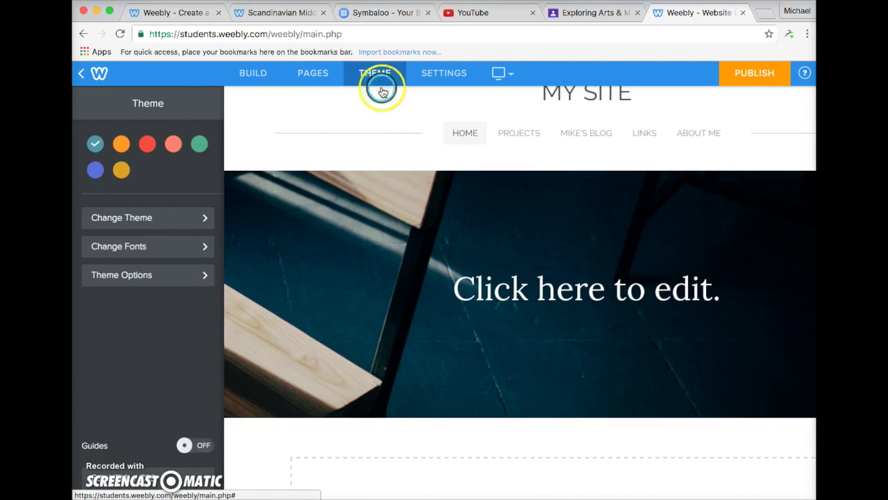
Step: Browse the theme gallery and apply the green Stripes theme
left_click(194, 222)
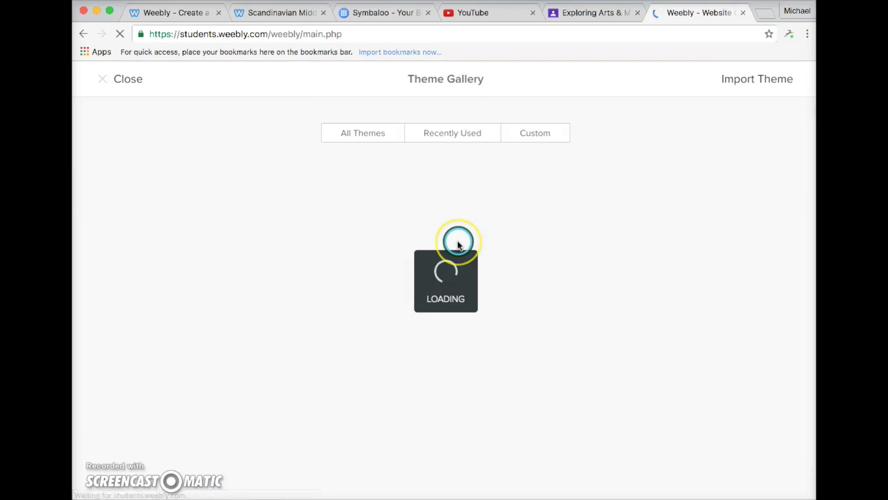
scroll(373, 324, "down", 4)
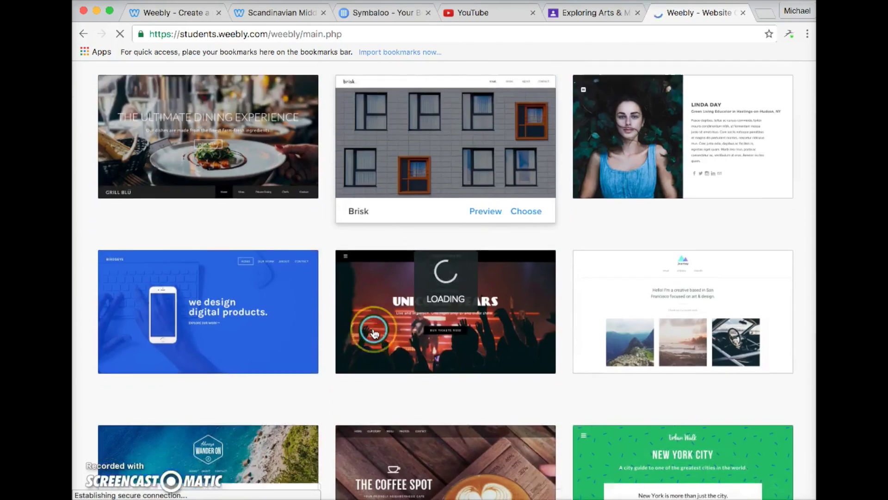
scroll(375, 332, "down", 2)
scroll(374, 332, "down", 3)
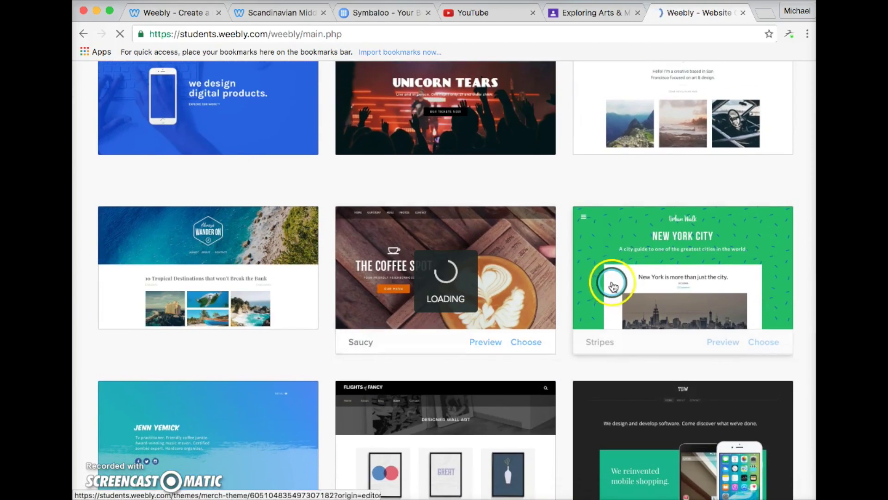
left_click(627, 245)
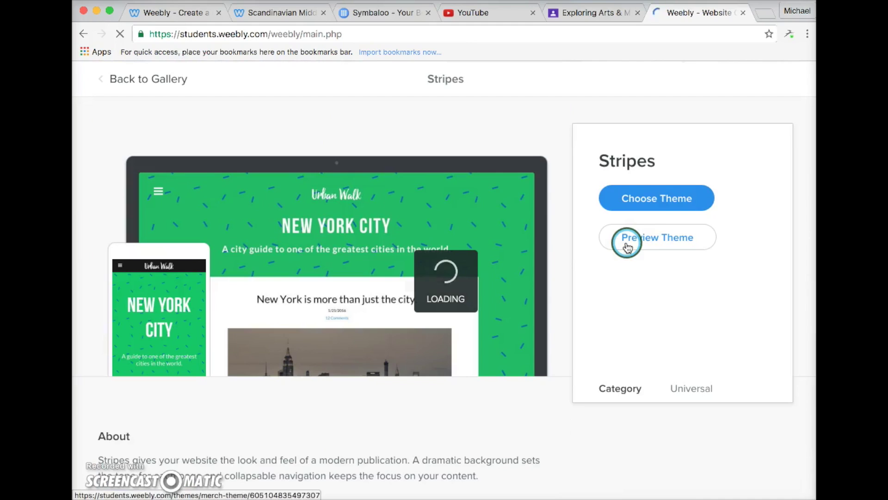
left_click(654, 194)
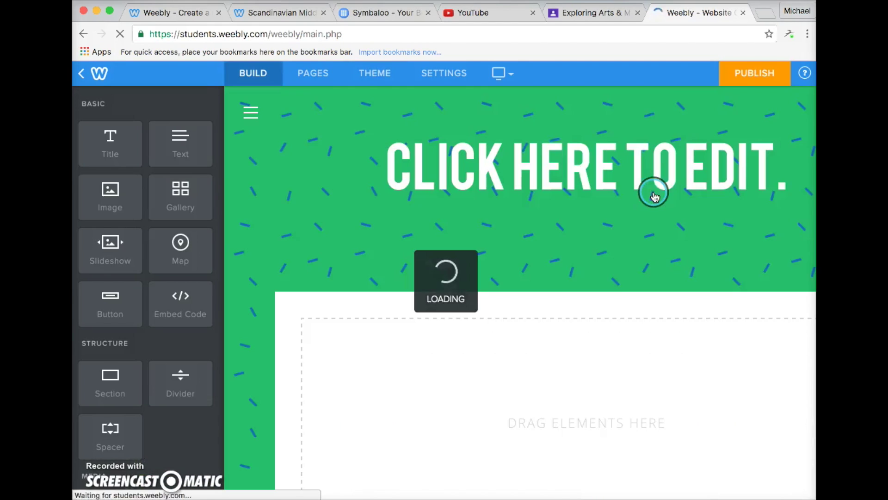
left_click(482, 234)
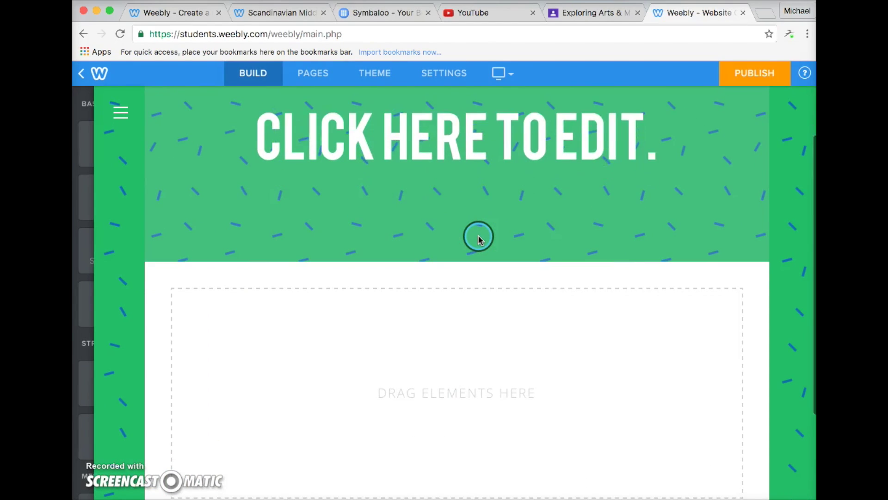
left_click(119, 114)
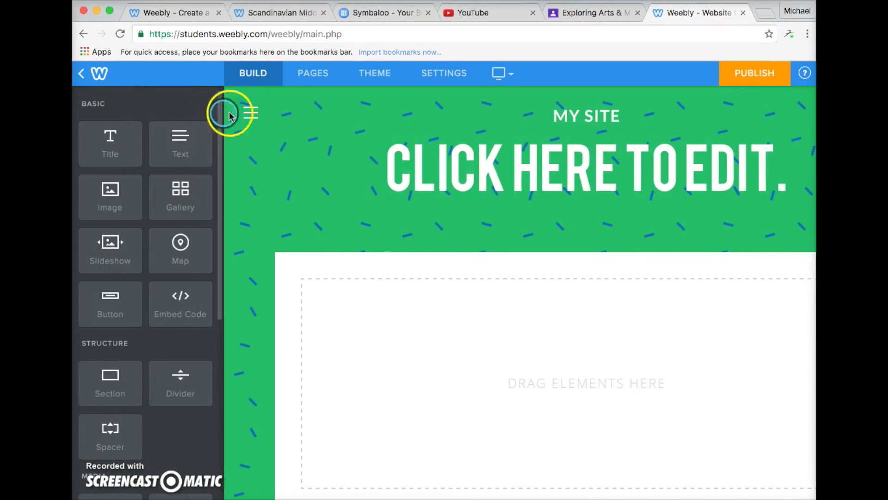
Step: Switch the site's theme to Paris
left_click(251, 113)
left_click(365, 81)
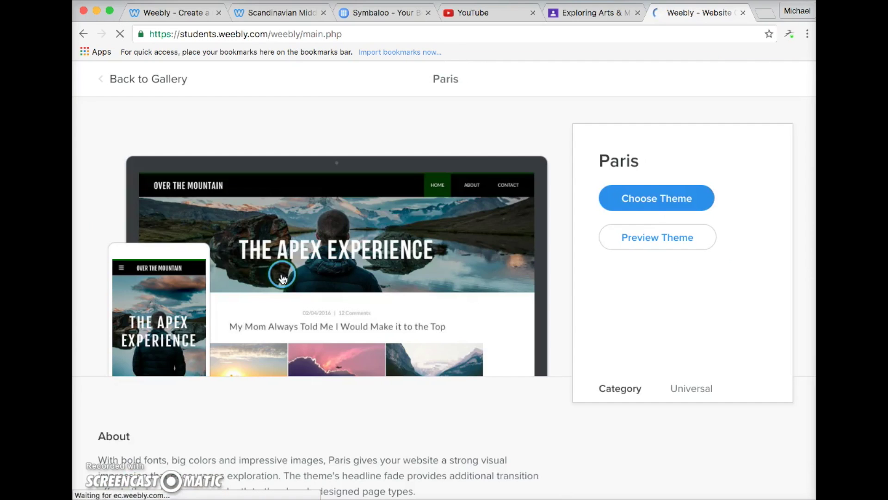
left_click(632, 204)
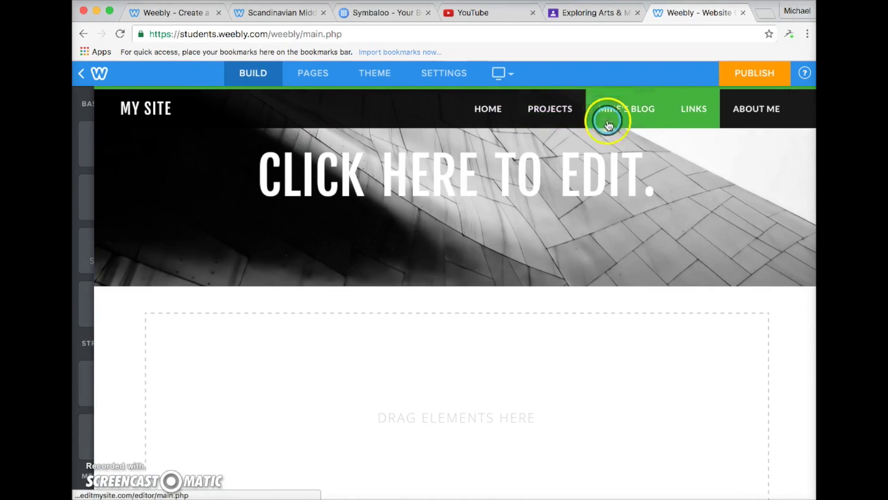
Step: Preview all five pages under Paris, then select the Home header title
left_click(504, 112)
left_click(554, 108)
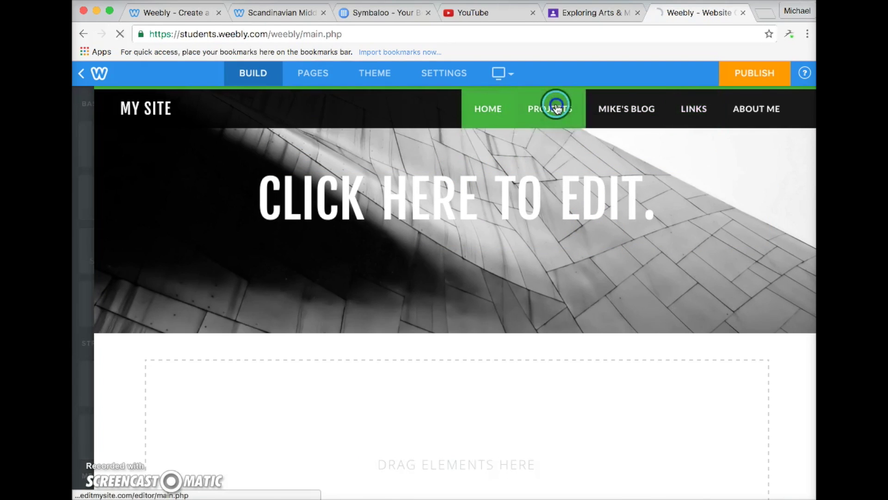
left_click(619, 108)
left_click(688, 115)
left_click(740, 109)
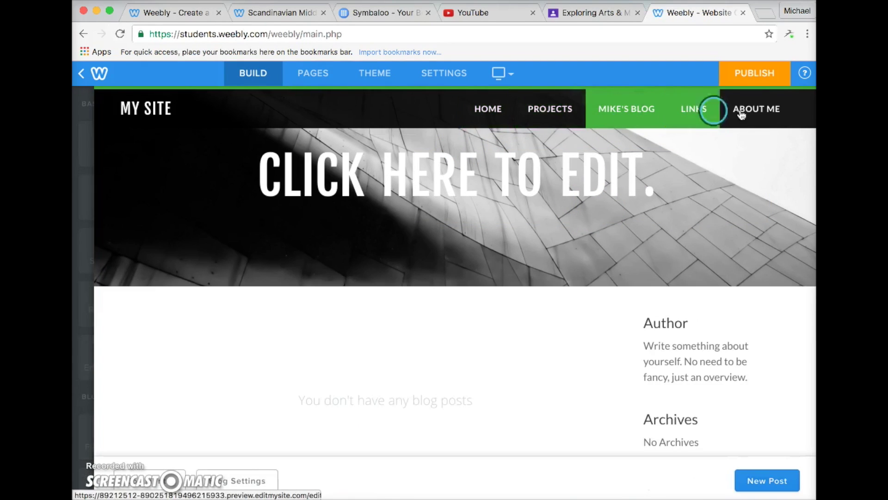
left_click(485, 109)
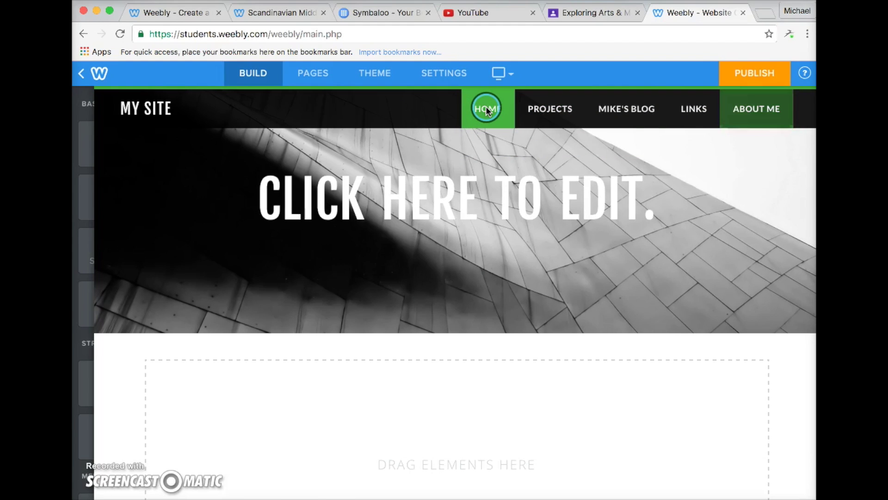
left_click(651, 220)
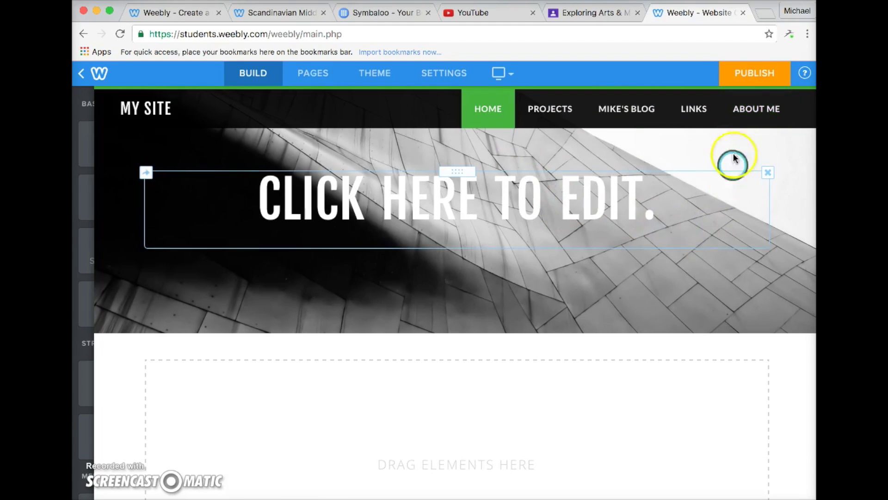
Step: Set the Home header background to Image and open the stock image gallery
left_click(761, 145)
left_click(782, 273)
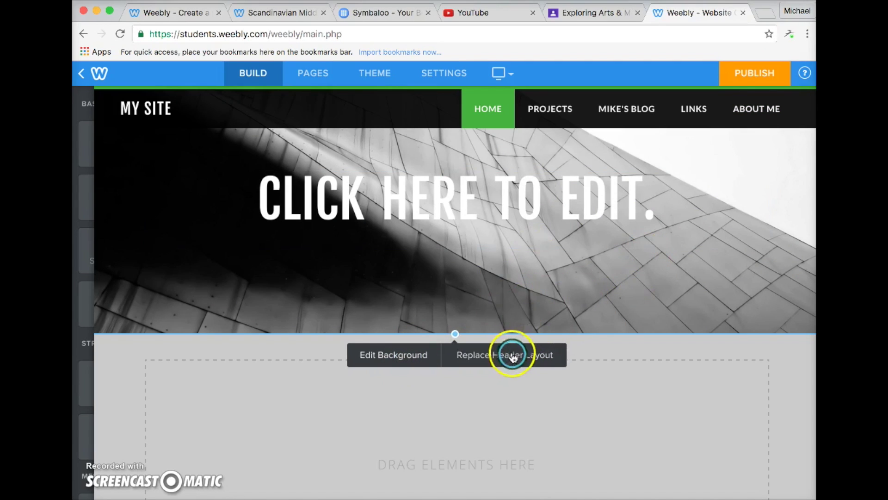
left_click(393, 358)
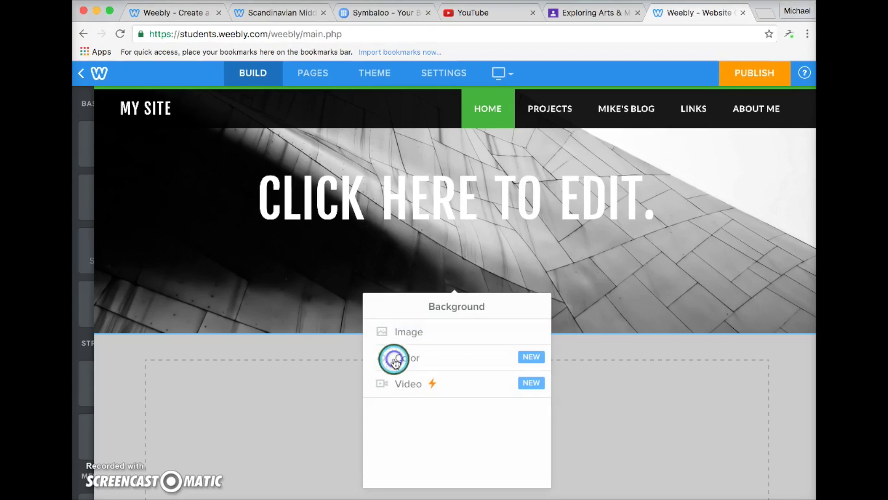
left_click(598, 283)
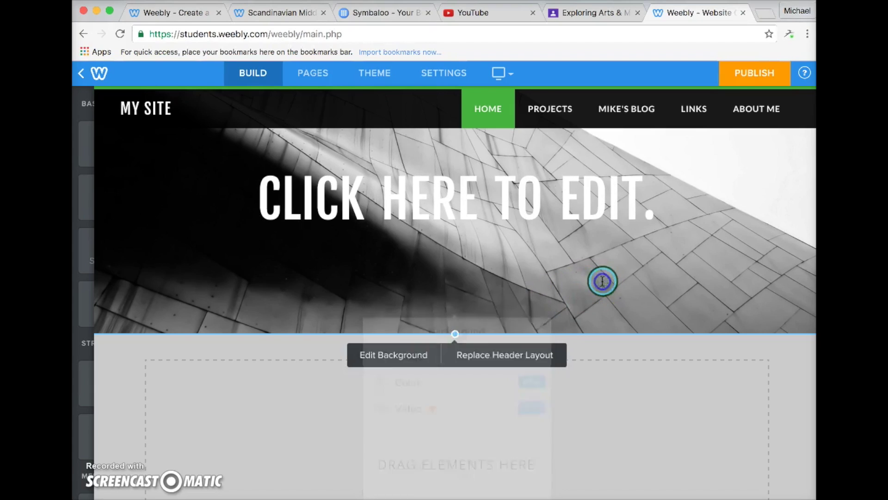
left_click(413, 355)
left_click(419, 334)
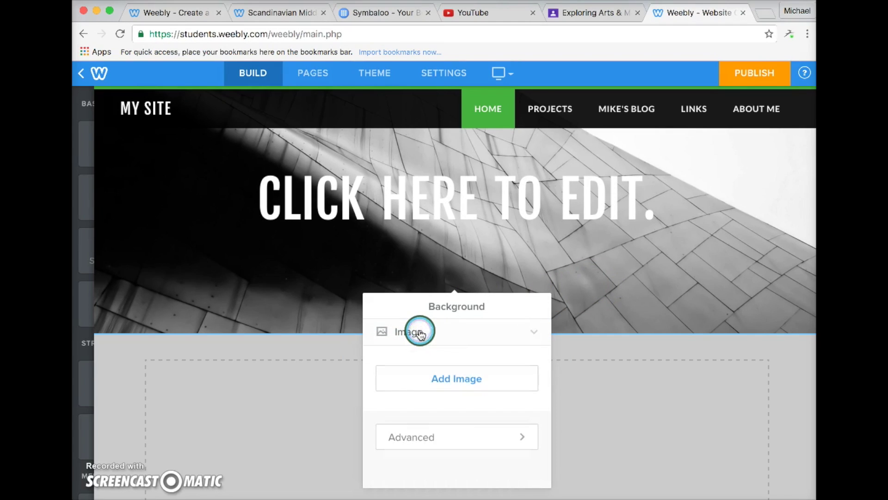
left_click(457, 379)
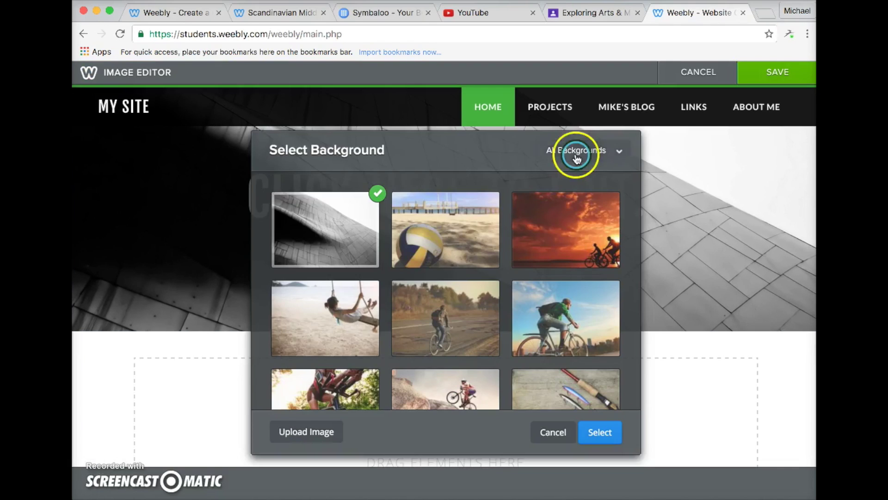
Step: Replace the Home header's building image with the beach volleyball photo
left_click(446, 232)
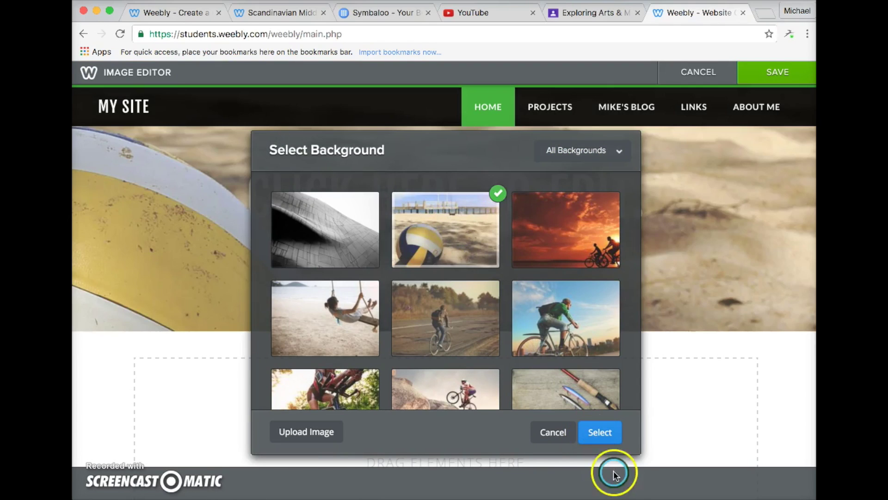
left_click(603, 436)
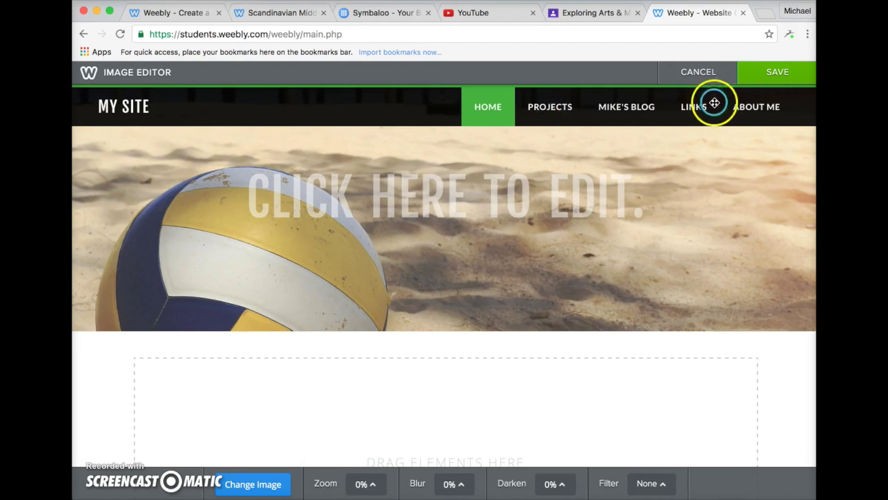
left_click_drag(708, 109, 553, 109)
Step: Save the volleyball Home header, then browse Projects, Mike's Blog and Home, ending on Projects
left_click(769, 73)
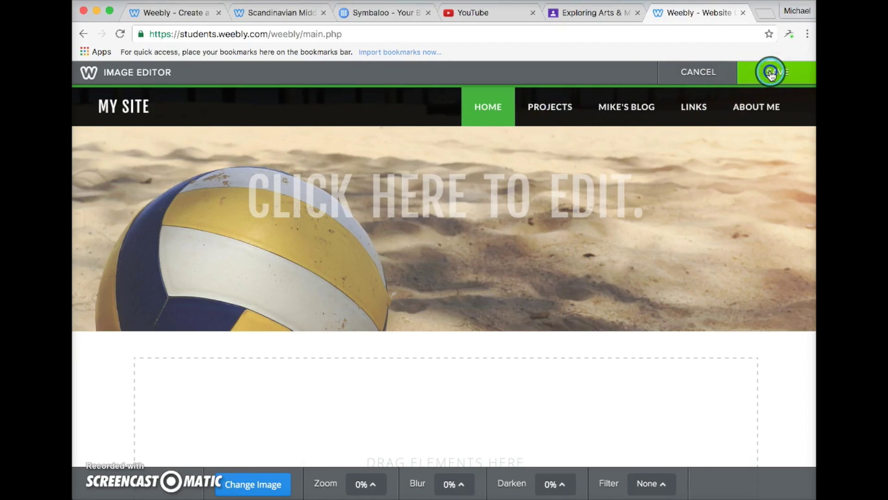
left_click(537, 110)
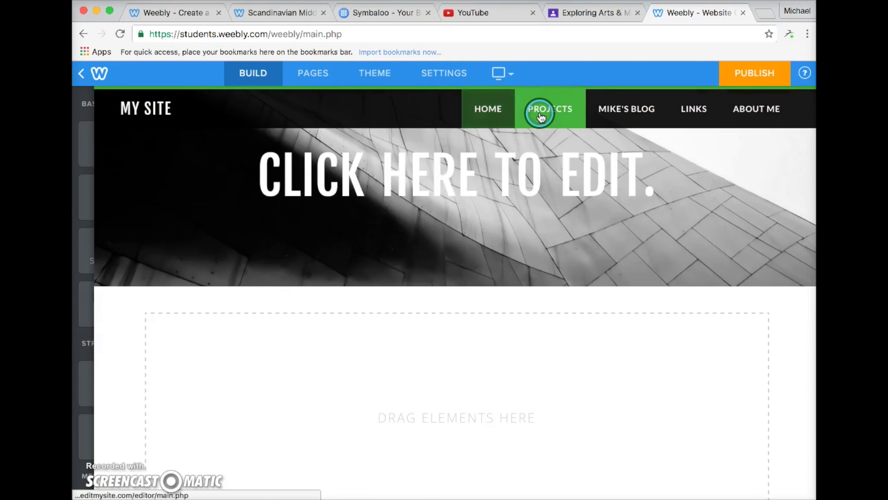
left_click(624, 113)
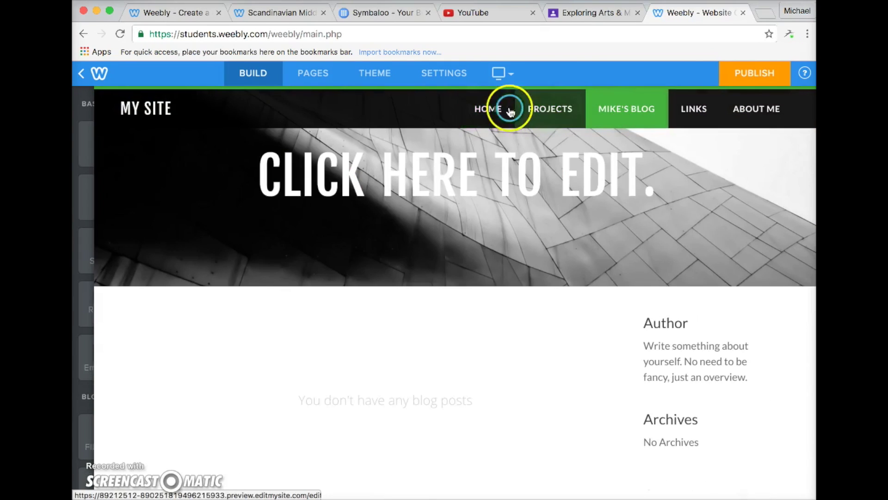
left_click(495, 112)
left_click(559, 110)
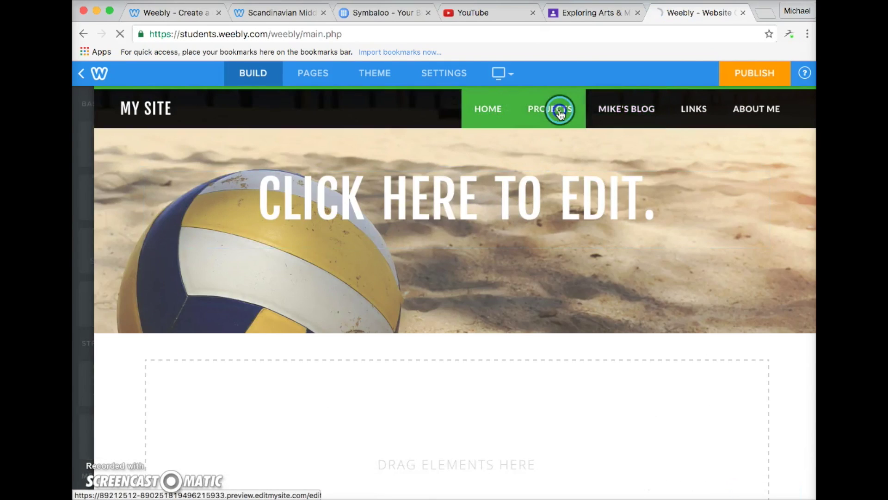
left_click(505, 213)
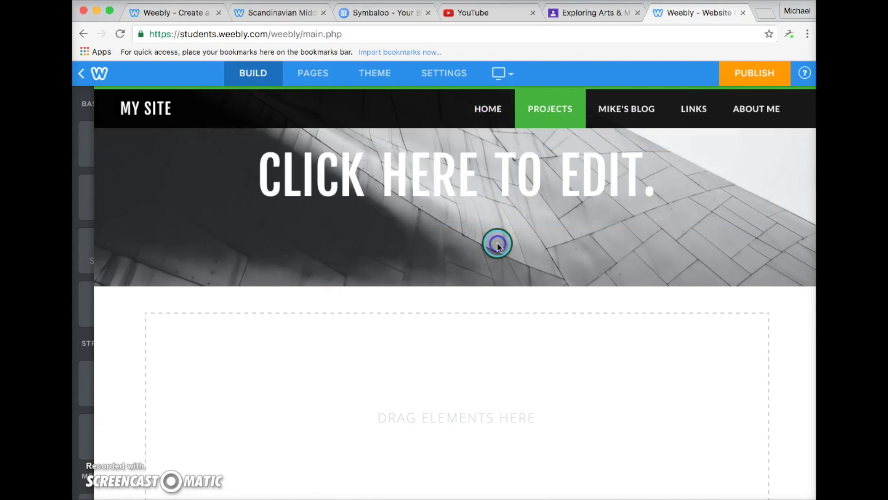
Step: Switch the Projects header background to an image and open the image picker
left_click(448, 255)
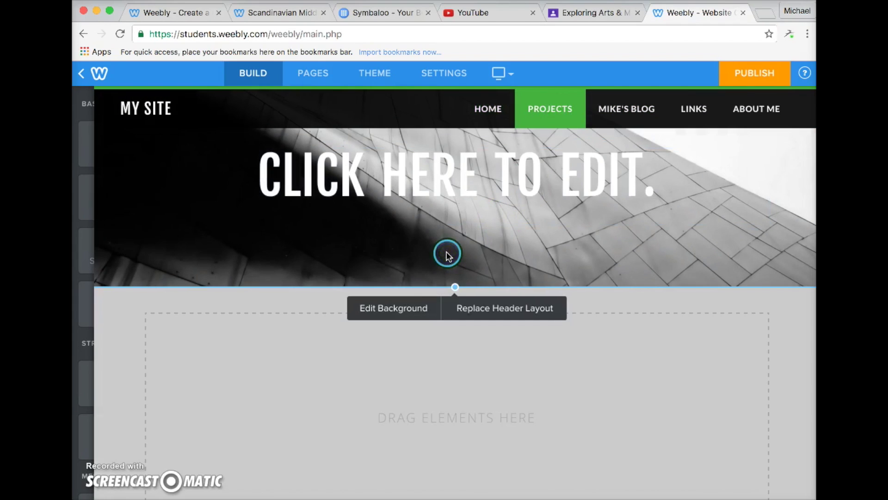
left_click(400, 306)
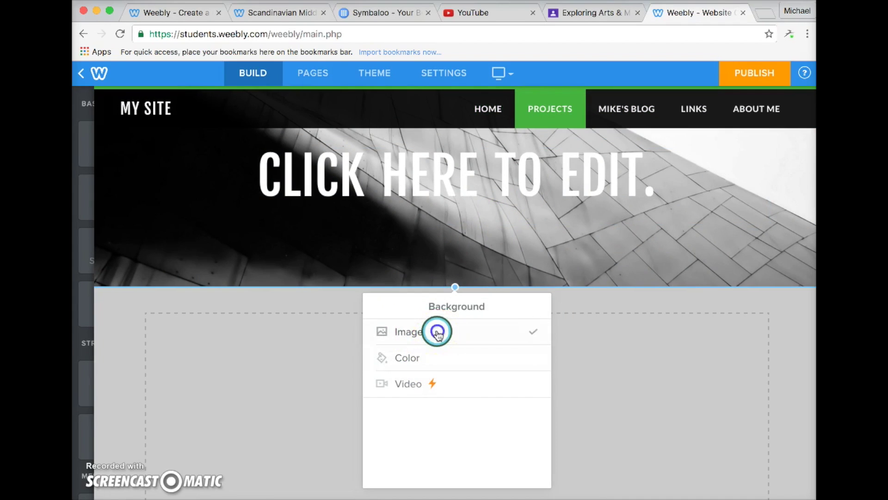
left_click(440, 332)
left_click(450, 380)
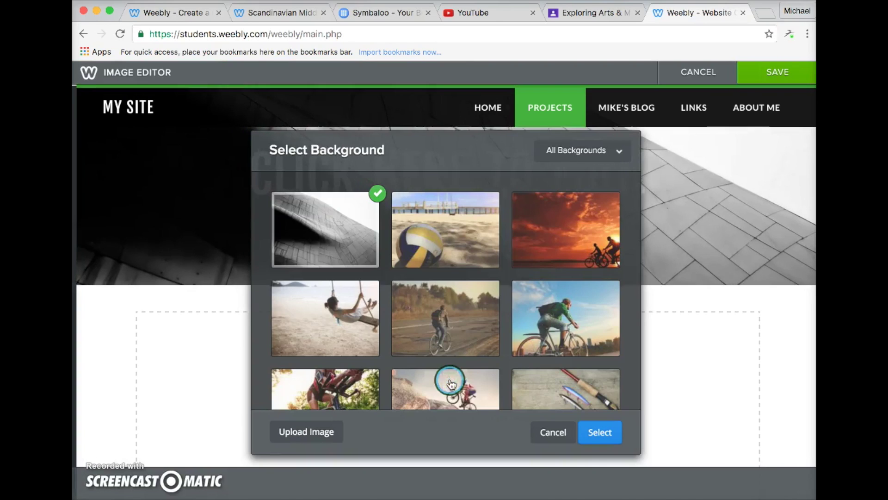
Step: Apply and save the coffee-cup photo as the Projects header, then go to Home
scroll(490, 278, "down", 2)
scroll(500, 290, "down", 5)
scroll(505, 296, "down", 3)
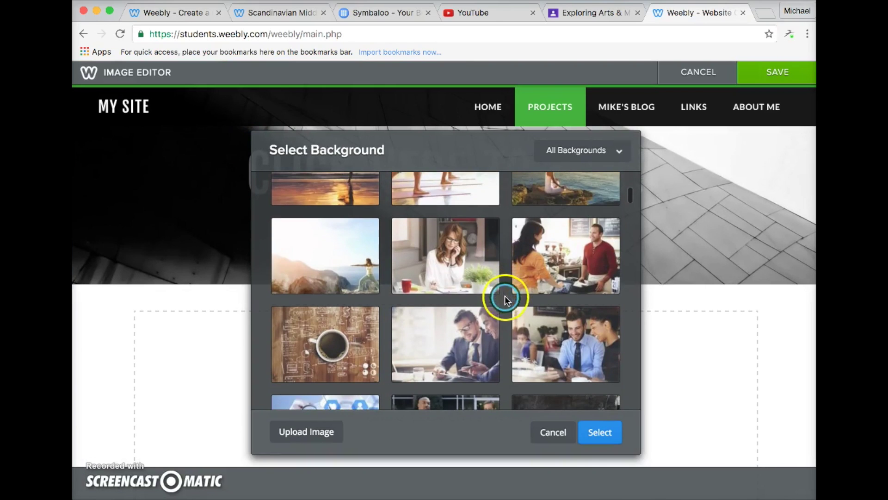
left_click(343, 337)
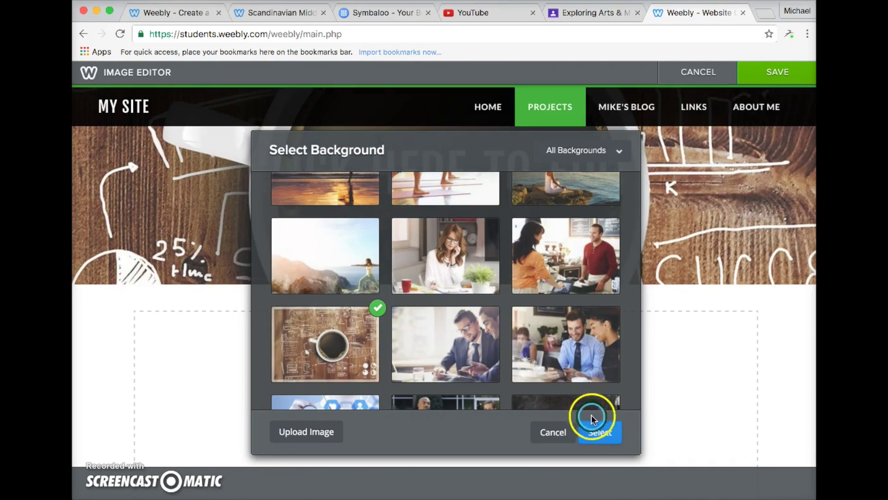
left_click(599, 430)
left_click(782, 76)
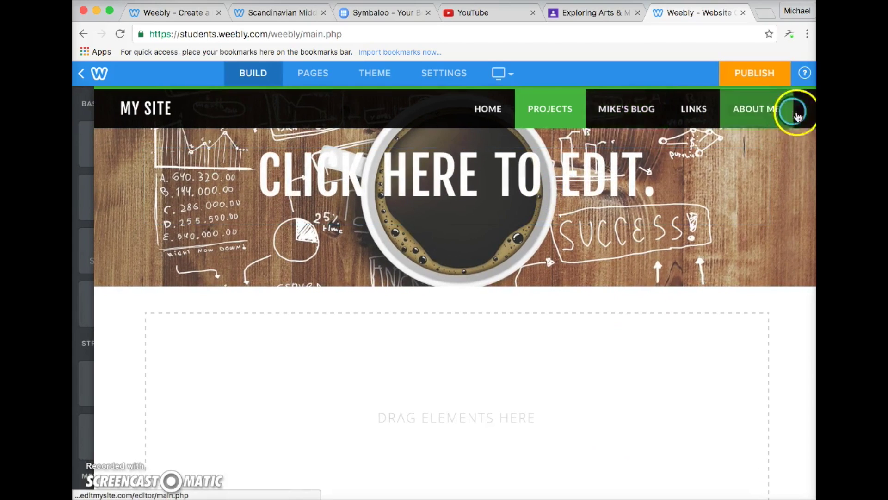
left_click(470, 118)
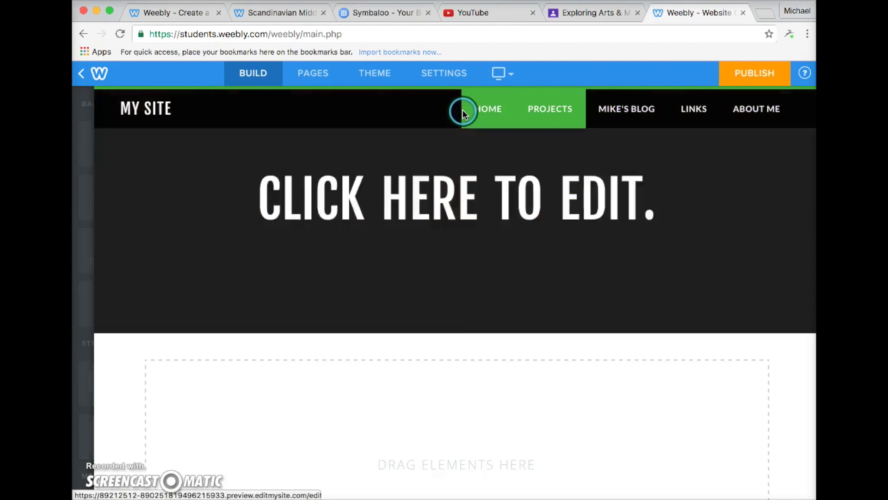
Step: Retitle the Home header headline to 'MIKE'S WEBSITE', correcting the 'MIK' typo
scroll(355, 376, "down", 3)
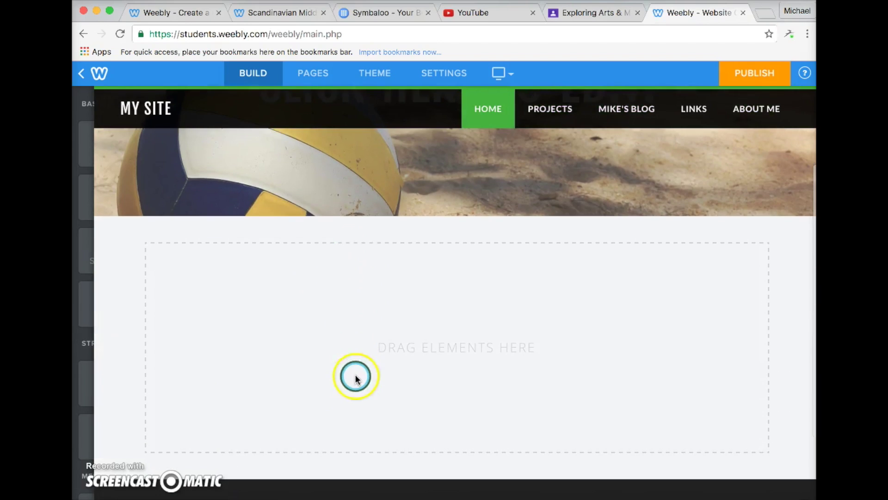
scroll(255, 263, "up", 2)
scroll(255, 263, "up", 2)
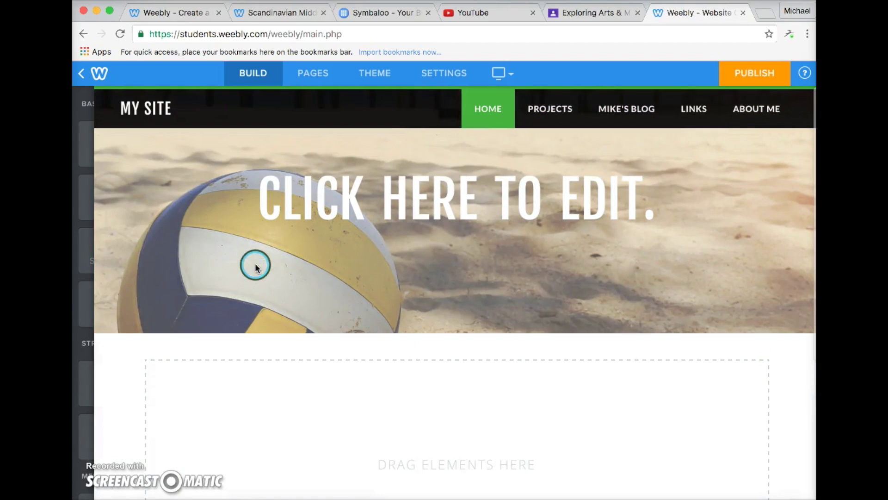
left_click(434, 196)
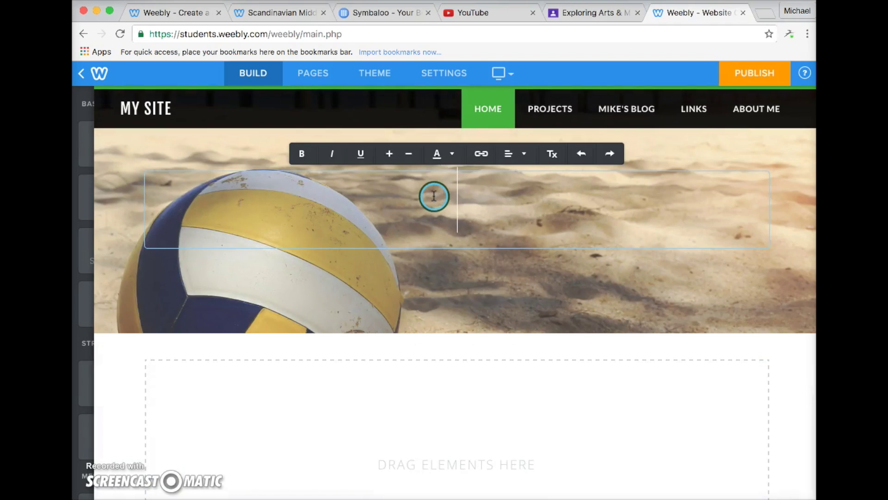
type("MIK")
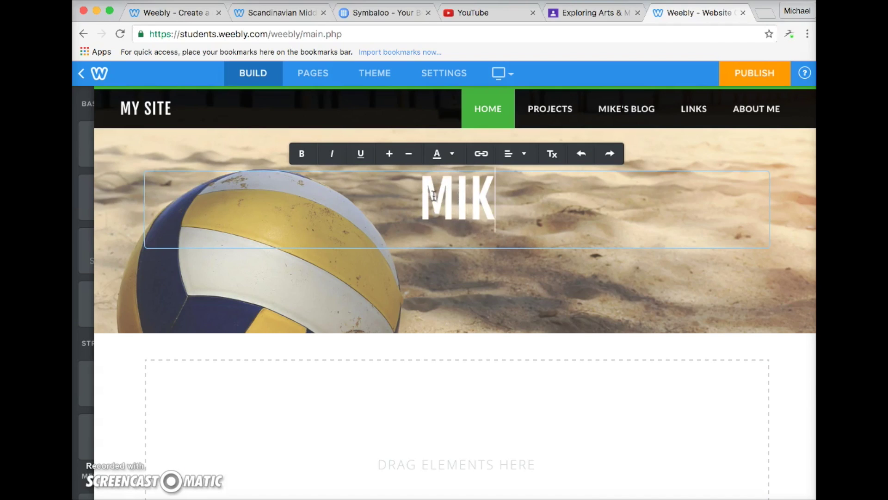
type("'S")
key("BackSpace")
key("BackSpace")
type("E'S ")
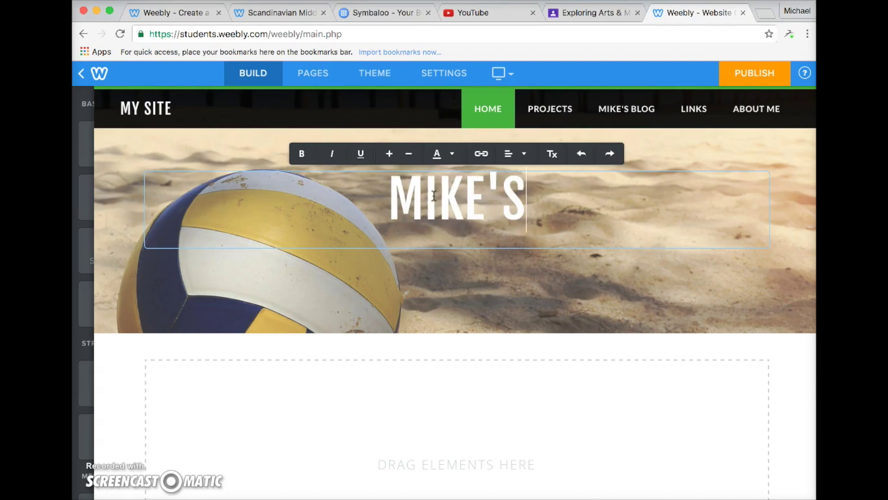
type("WEBSI")
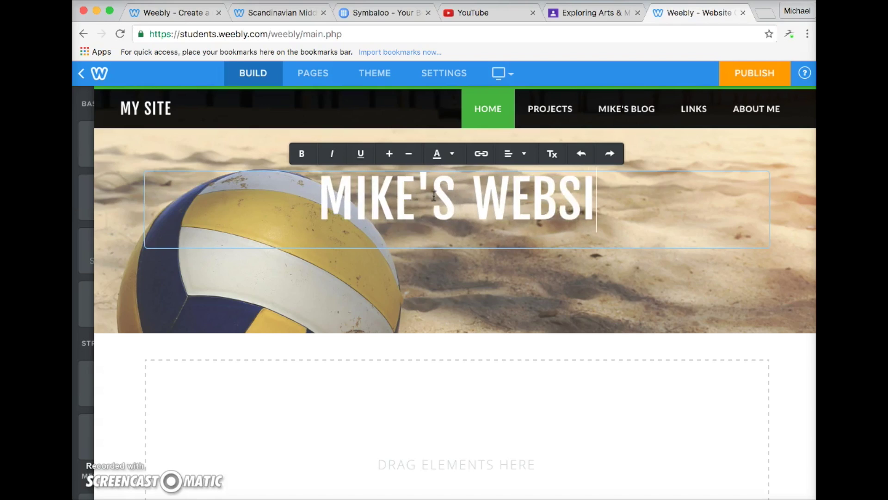
type("TE")
left_click(405, 290)
scroll(398, 377, "down", 1)
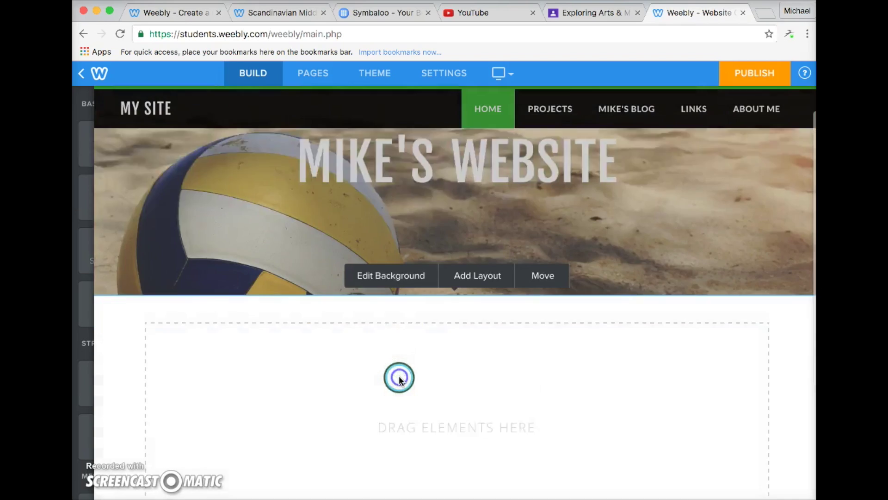
scroll(278, 296, "down", 3)
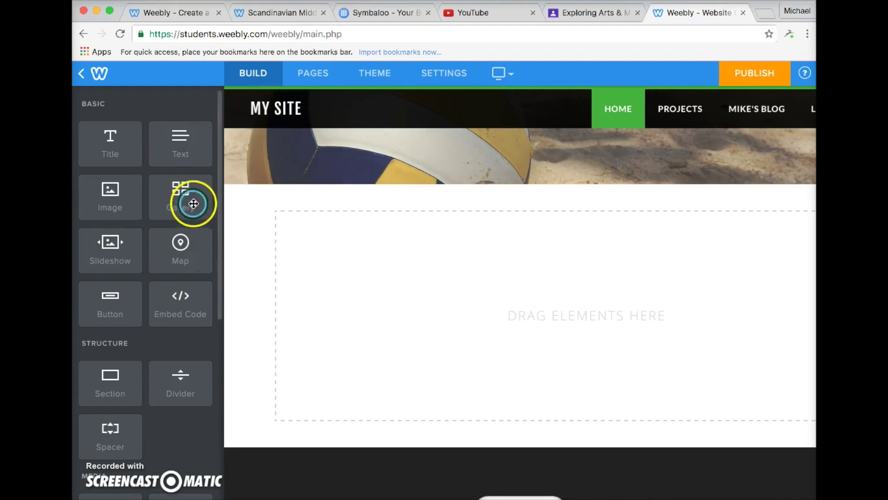
Step: Drop a Text element into the empty content area below the Home header
left_click(192, 146)
left_click_drag(192, 145, 409, 284)
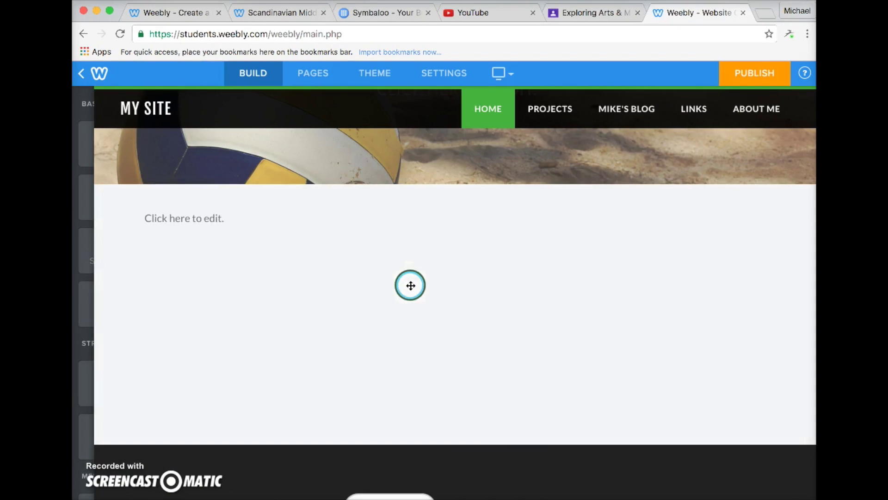
left_click(254, 234)
type("Welcome to my website. Please feel free to look around and check out all my projects. Have fun!")
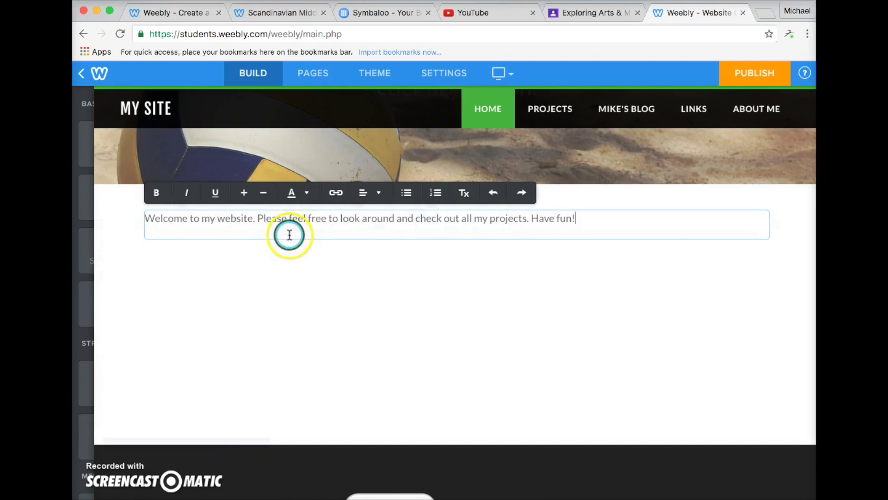
Step: Center the welcome paragraph and make its text bold and red
left_click(452, 221)
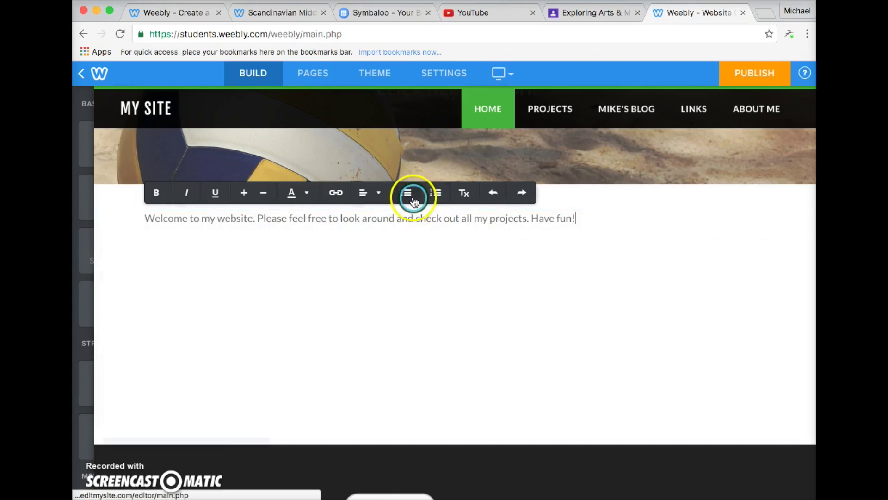
left_click(371, 192)
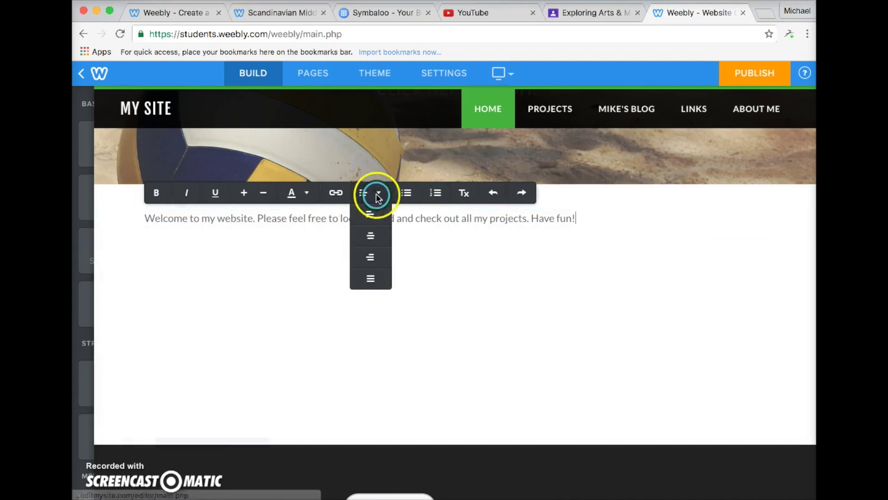
left_click(371, 232)
triple_click(480, 227)
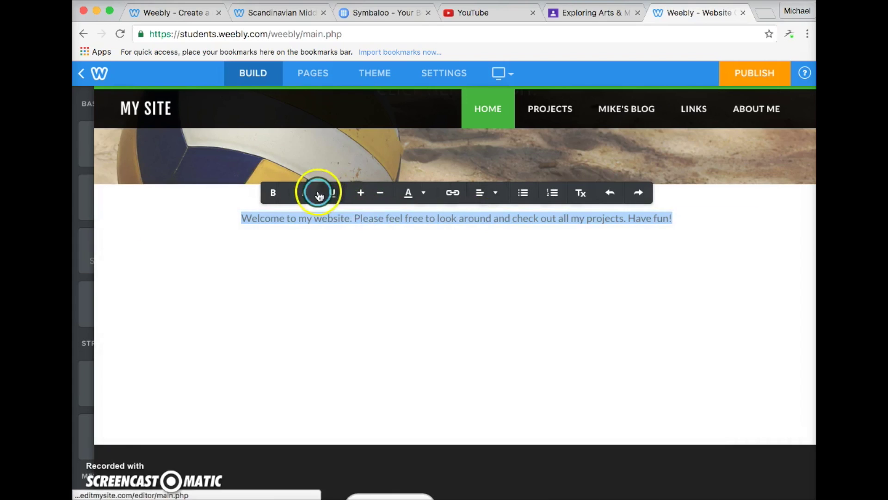
left_click(273, 192)
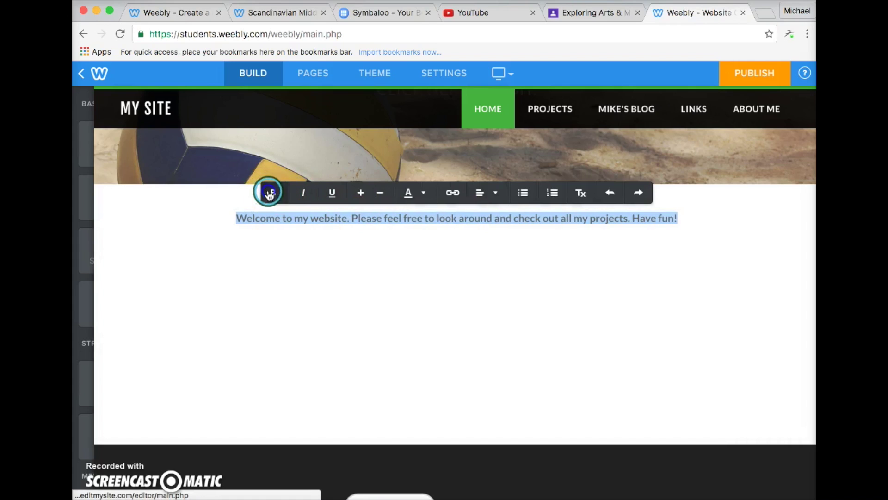
left_click(414, 193)
left_click(423, 231)
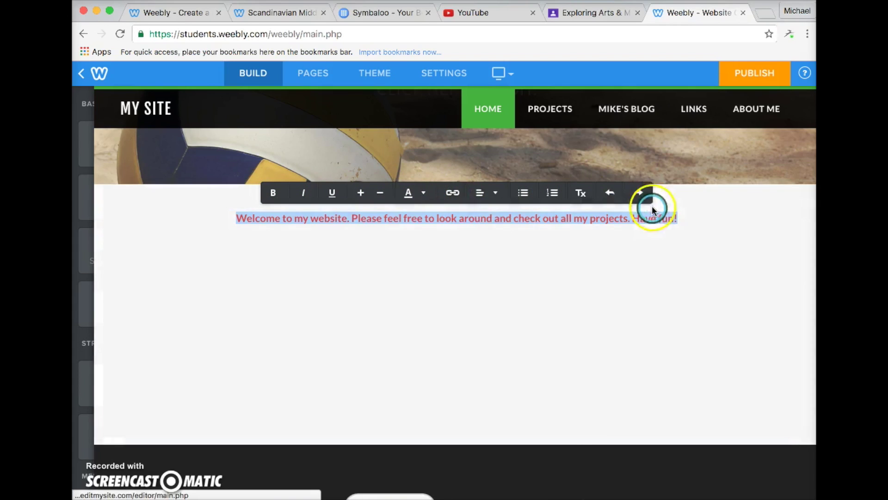
Step: Increase the welcome paragraph's font size and finish editing it
left_click(495, 195)
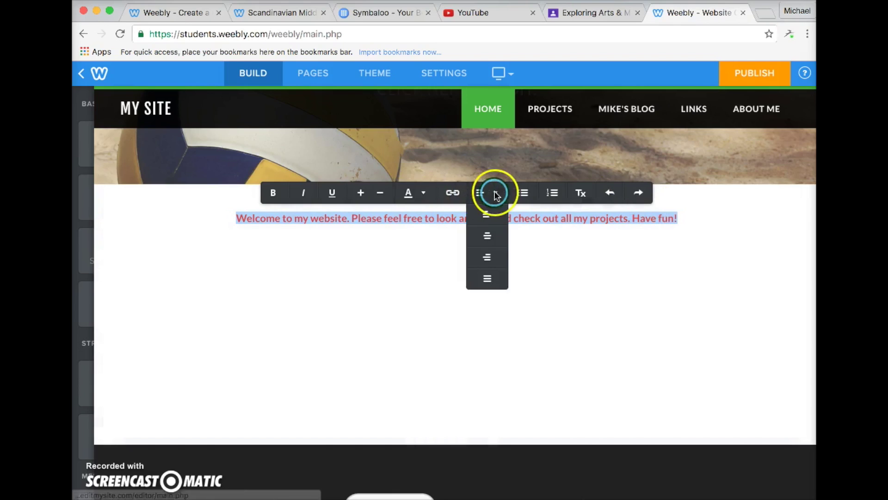
left_click(382, 197)
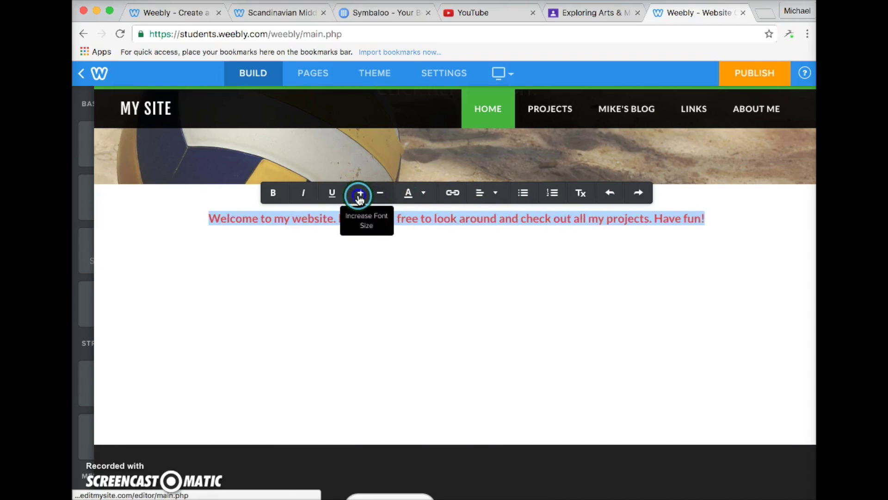
left_click(360, 195)
left_click(373, 311)
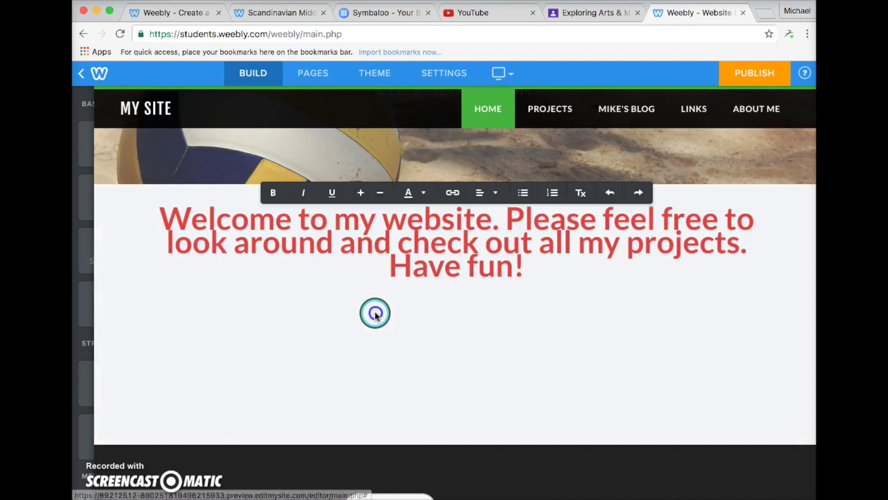
scroll(375, 313, "up", 3)
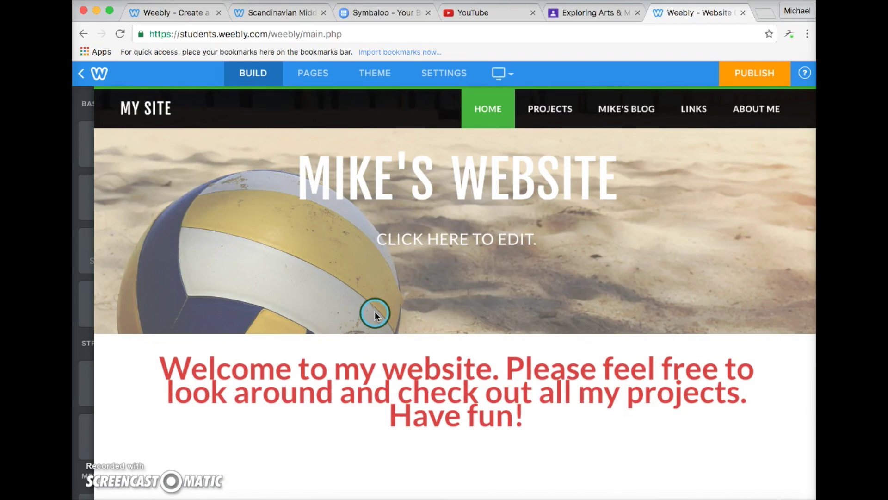
scroll(375, 311, "down", 4)
scroll(375, 311, "up", 4)
left_click(191, 347)
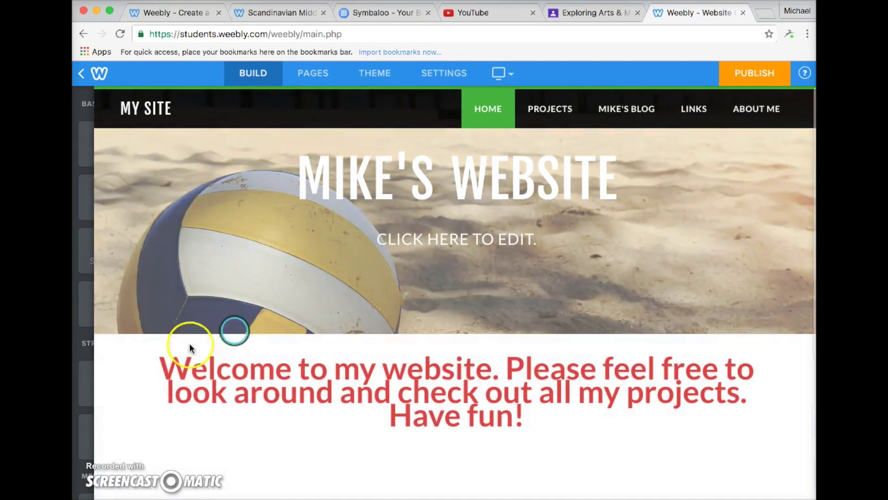